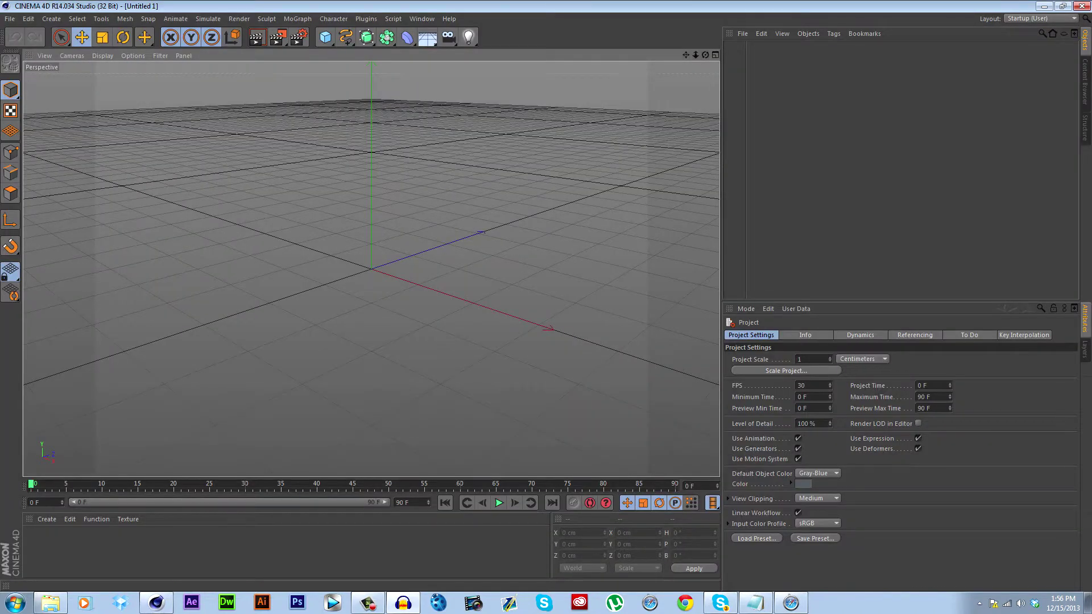
Set the render output size to 1920 x 1080 pixels and add the Ambient Occlusion effect to the render settings
drag(705, 54, 767, 38)
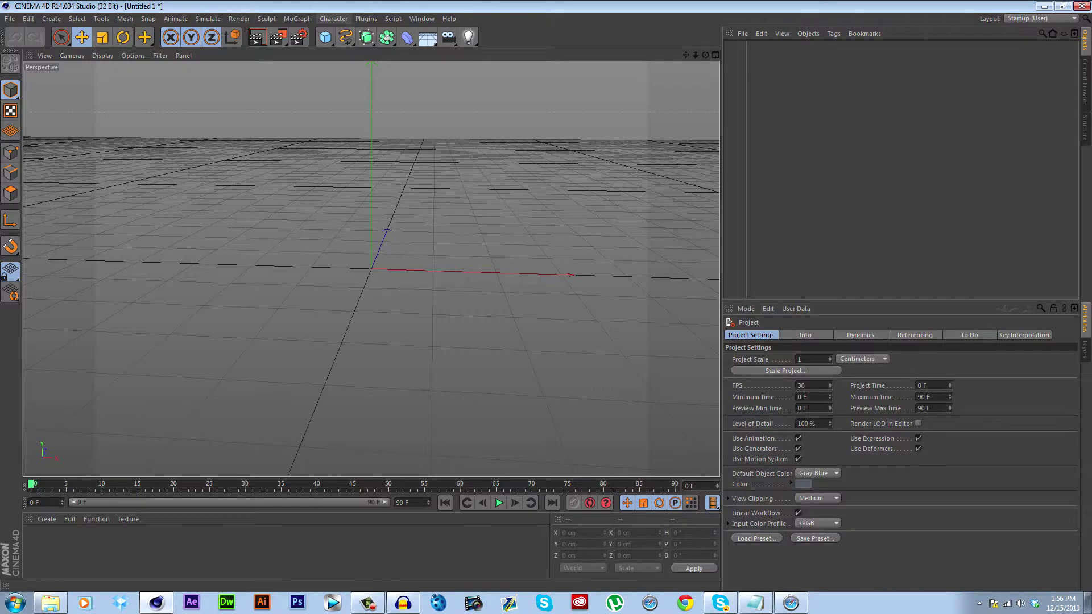
click(298, 37)
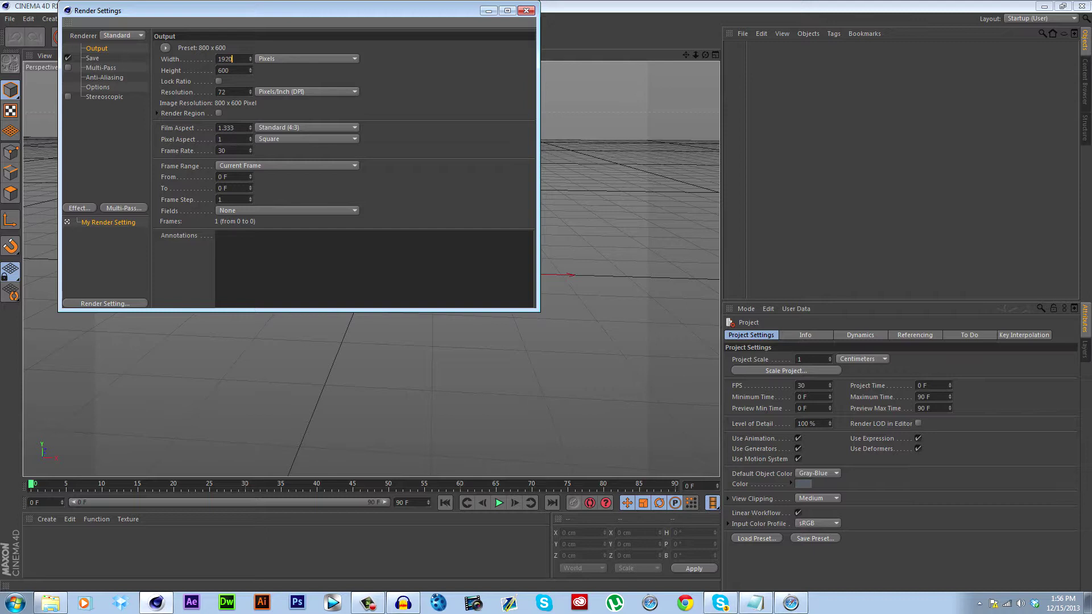
text(1920)
key(Tab)
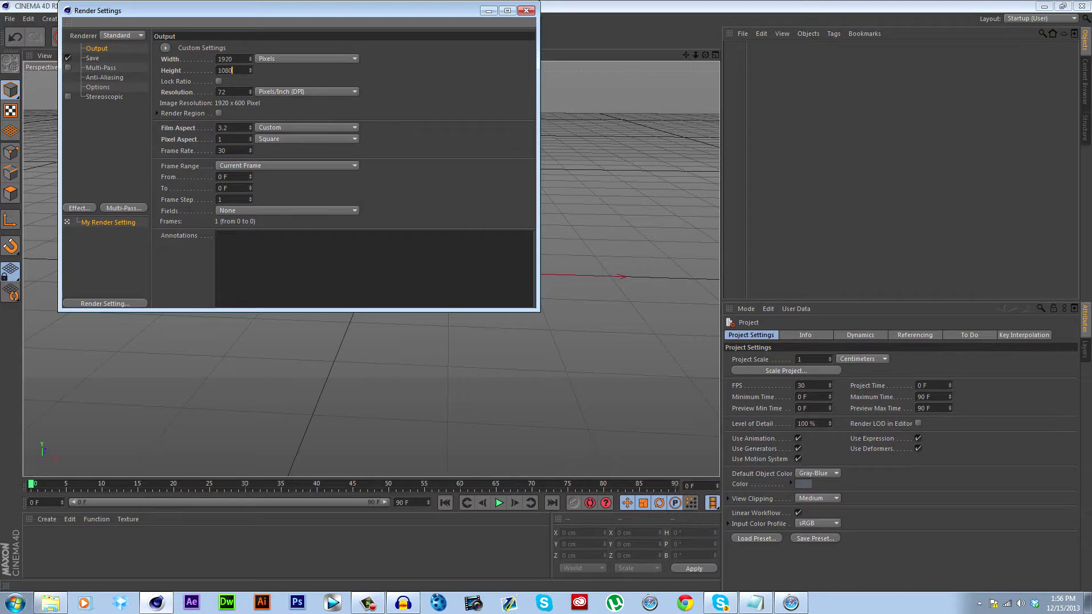
click(79, 208)
click(128, 279)
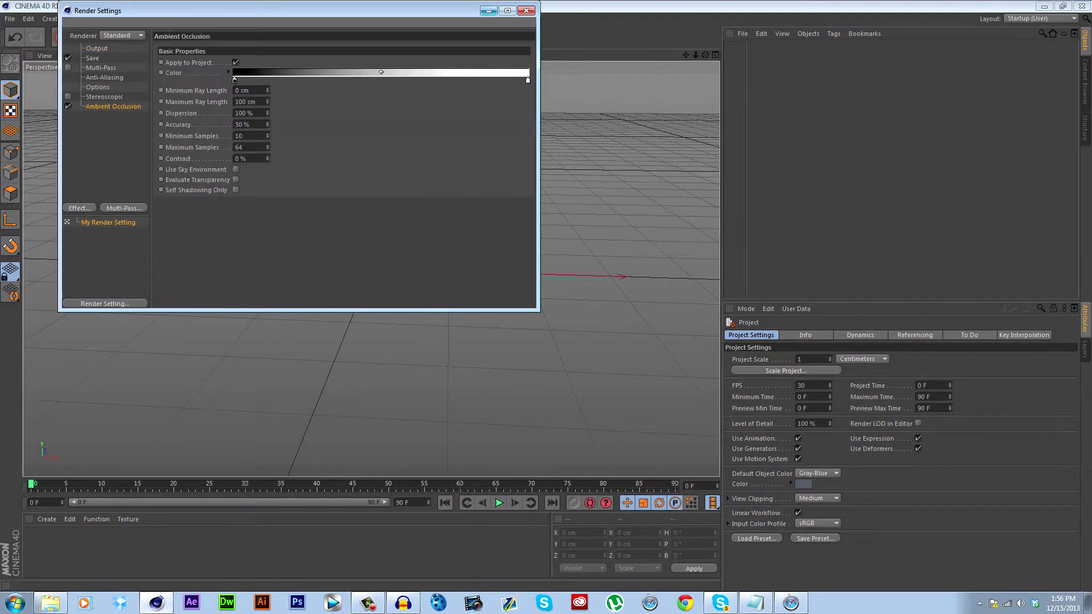
click(488, 10)
Add a plane to the scene and display the viewport with Quick Shading (Lines)
drag(705, 54, 737, 44)
drag(325, 36, 431, 73)
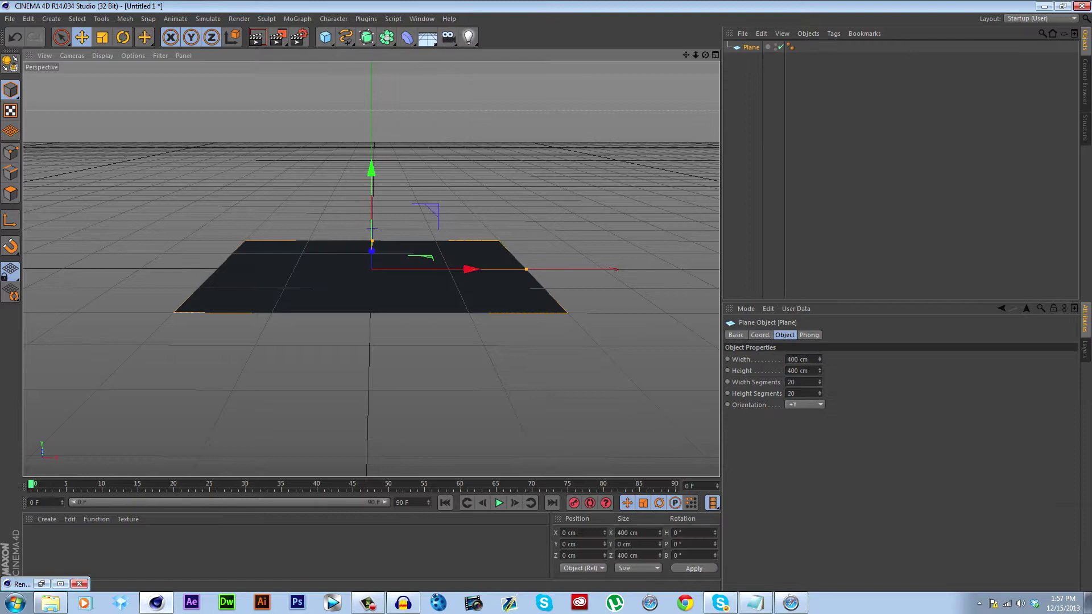
scroll(370, 268, up, 3)
drag(705, 54, 705, 57)
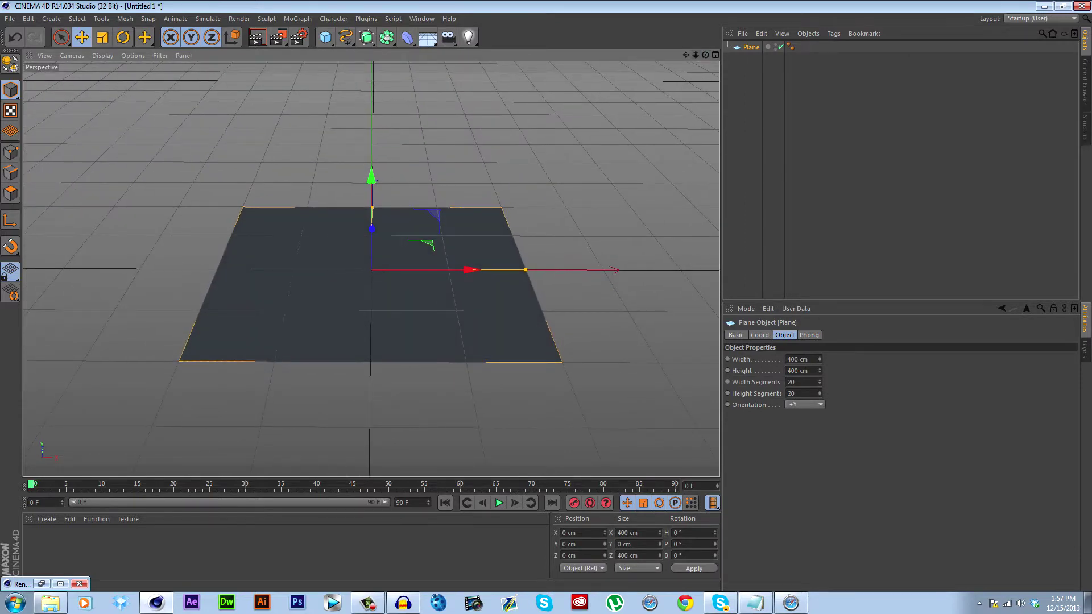
scroll(370, 268, down, 2)
click(102, 55)
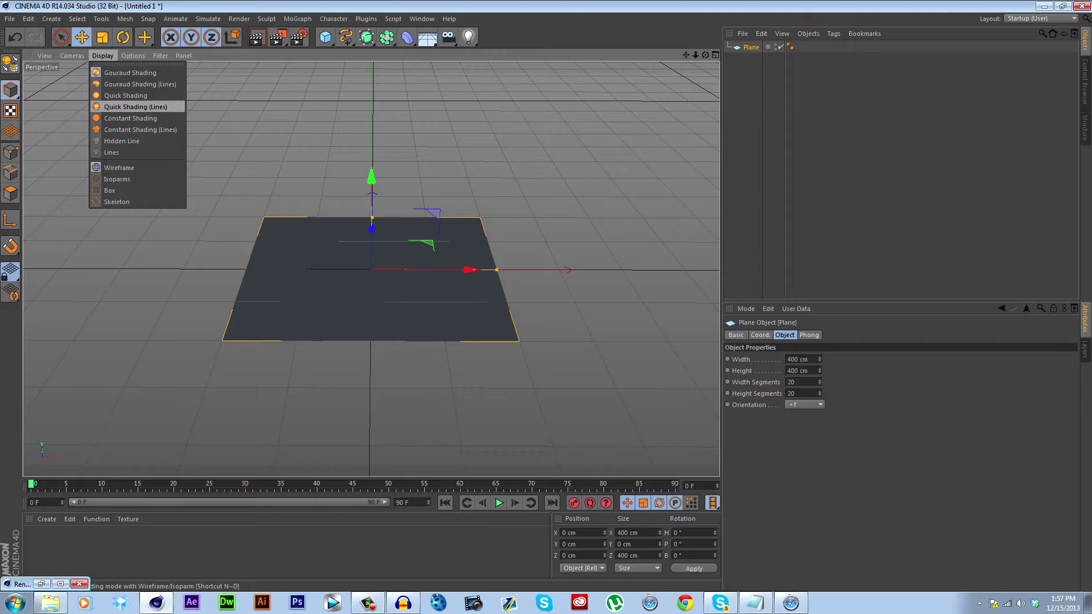
click(135, 106)
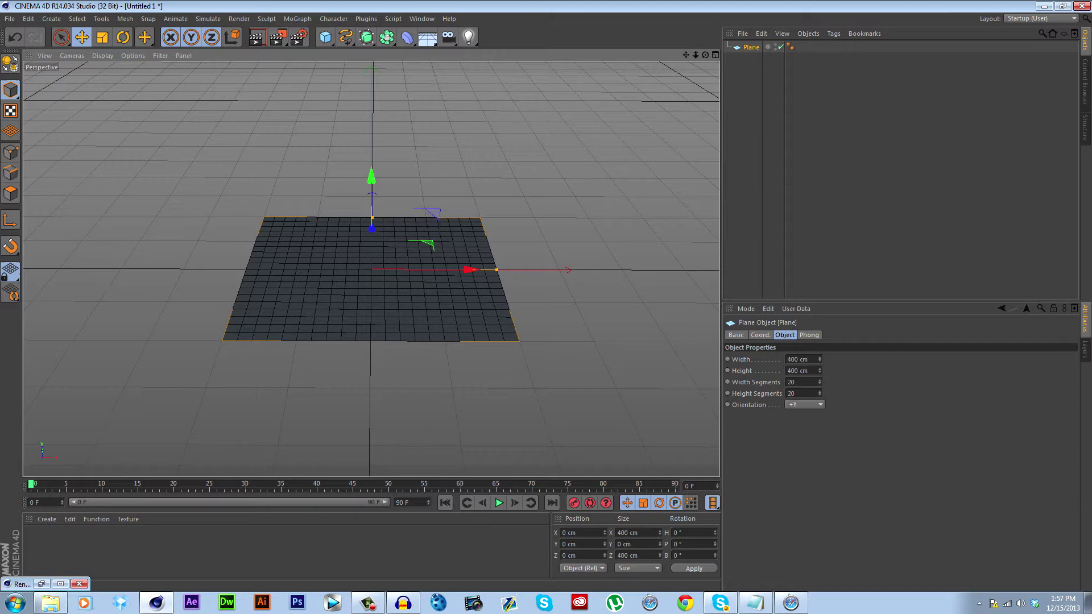
Resize the plane to 4000 x 4000 cm with 200 width segments and 200 height segments
click(797, 359)
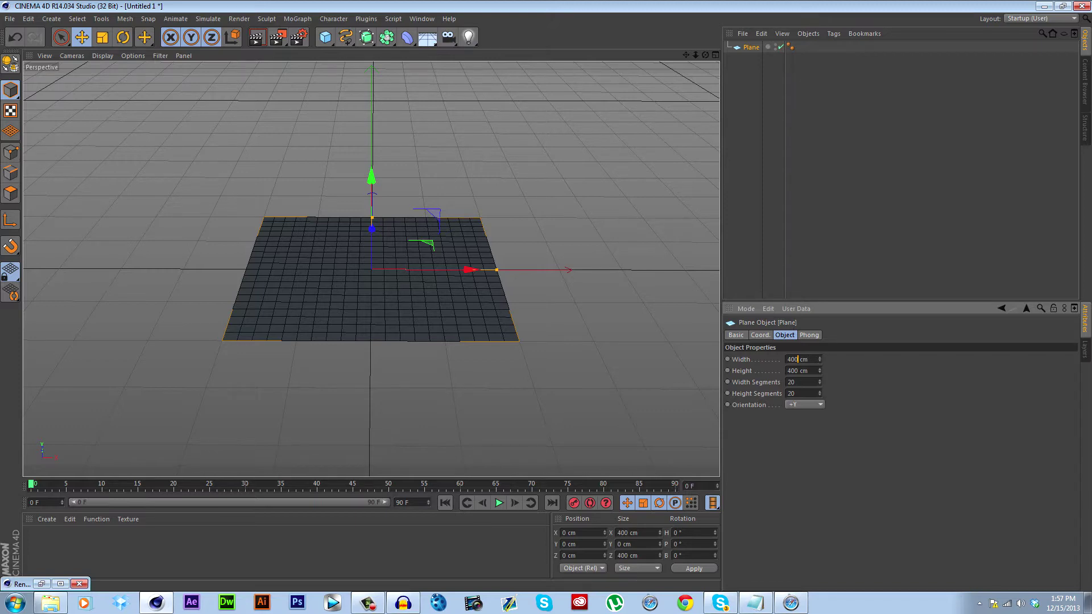
drag(705, 54, 711, 33)
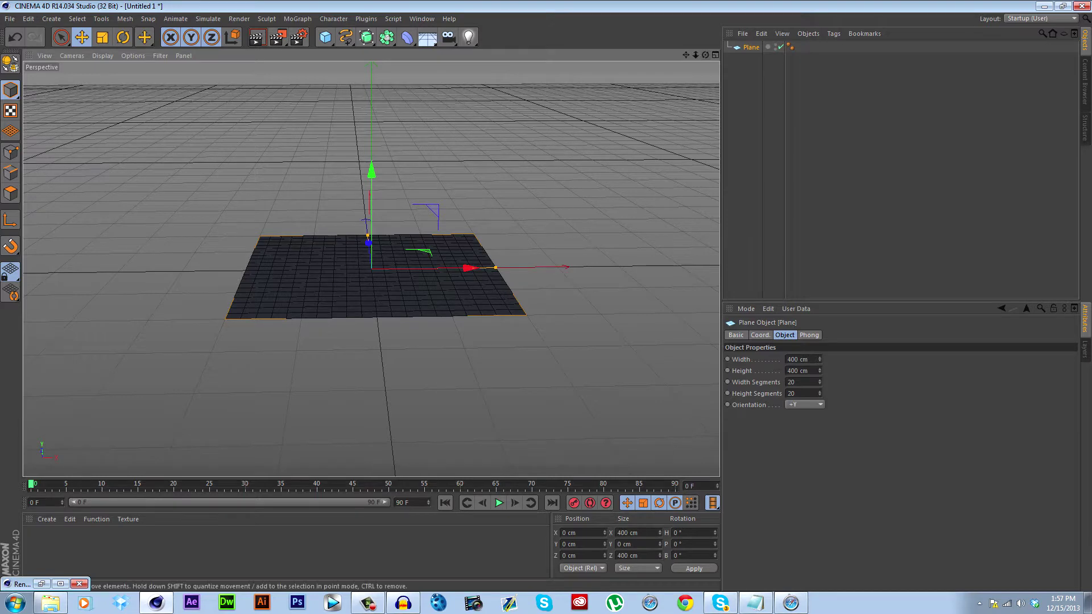
click(792, 360)
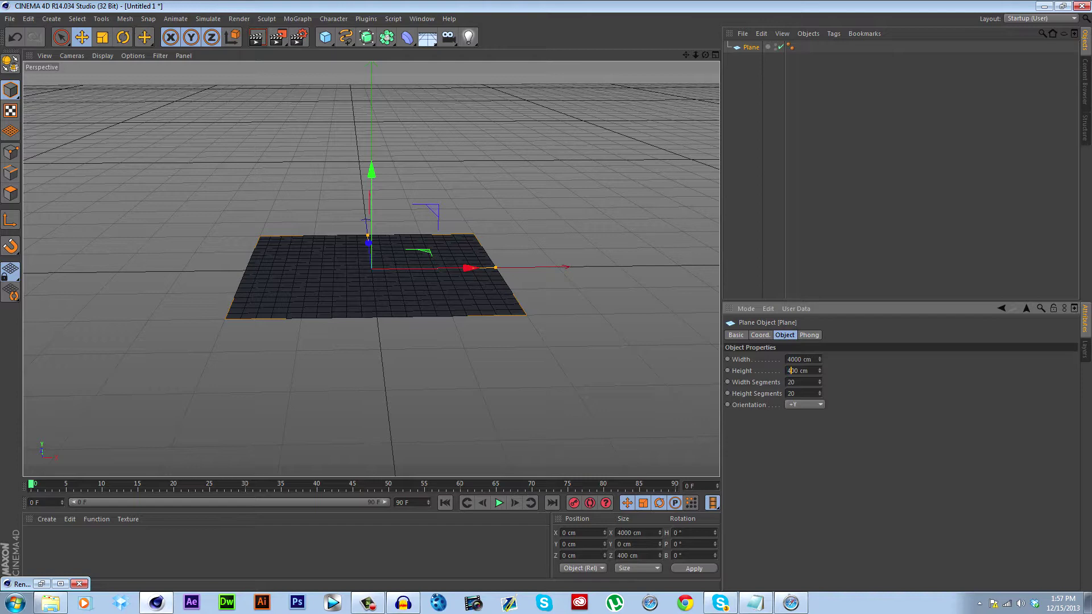
text(0)
key(Tab)
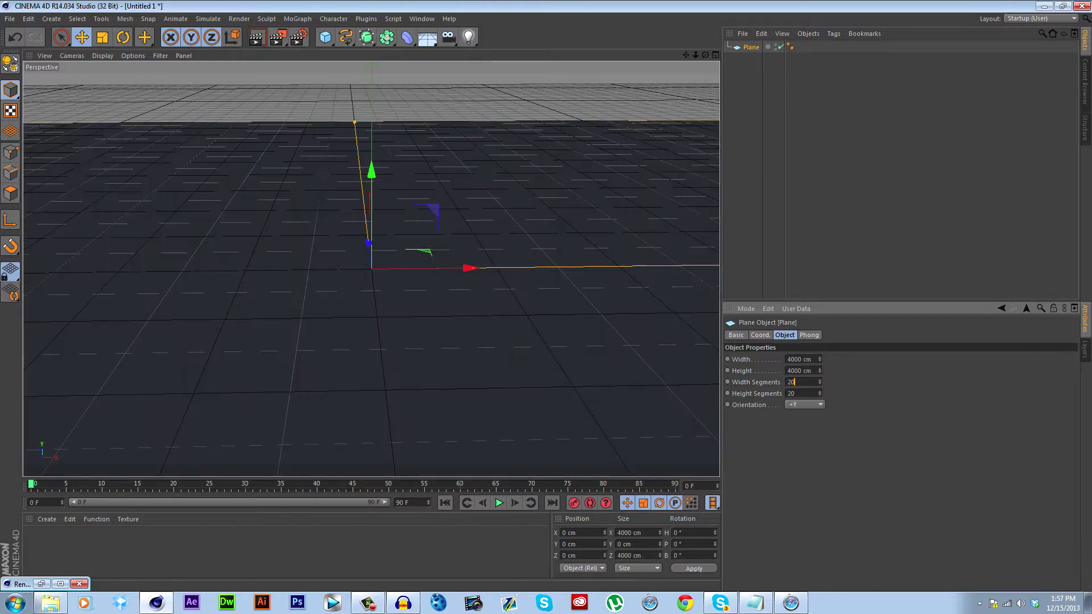
text(0)
key(Tab)
text(0)
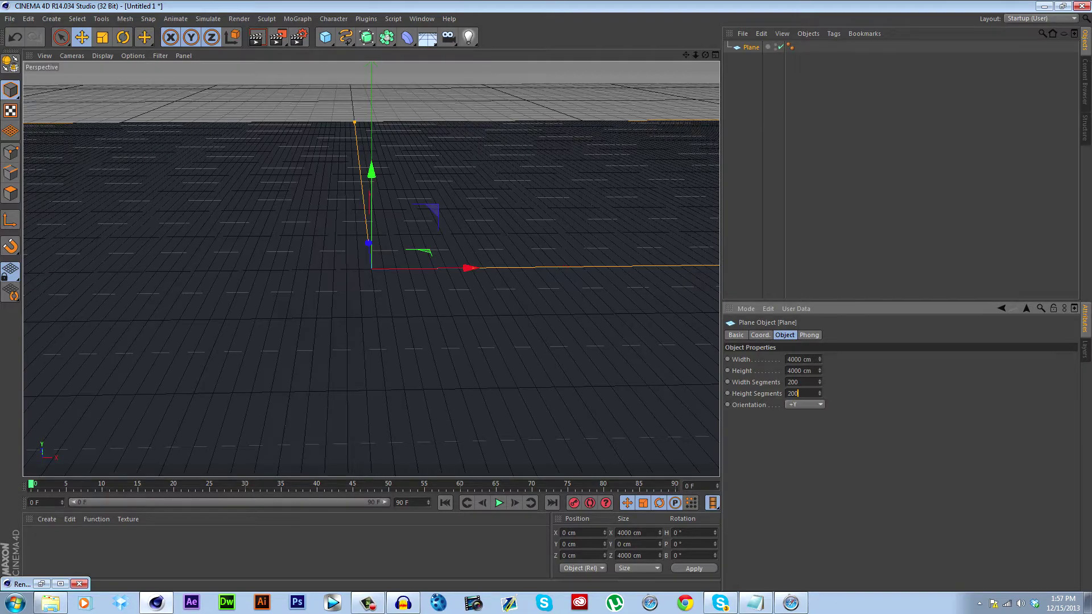
click(900, 171)
Convert the plane to an editable polygon object and select all its polygons
drag(695, 55, 569, 55)
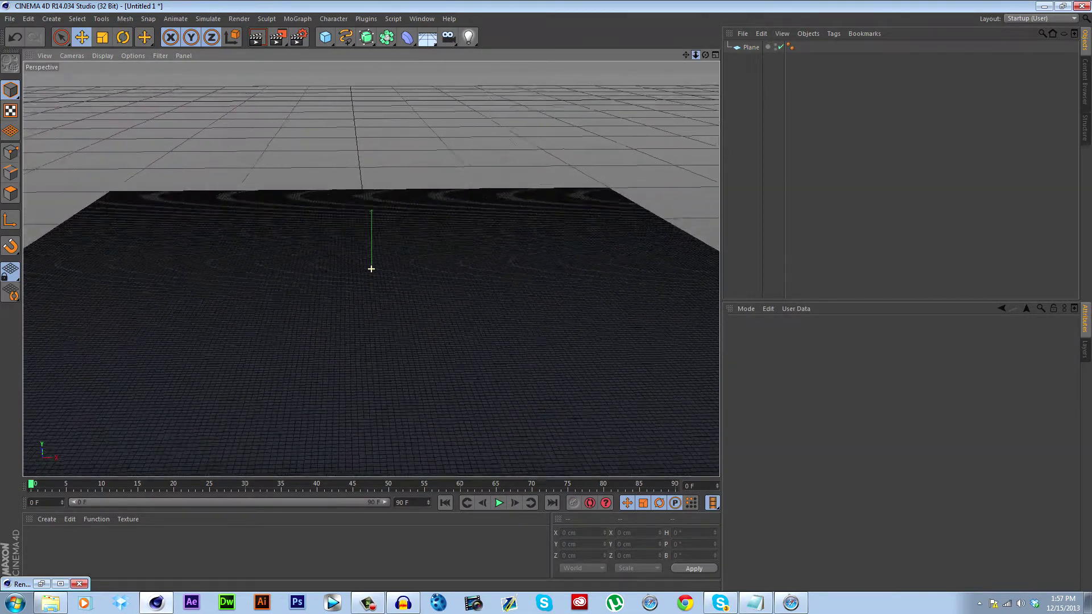
drag(660, 57, 712, 55)
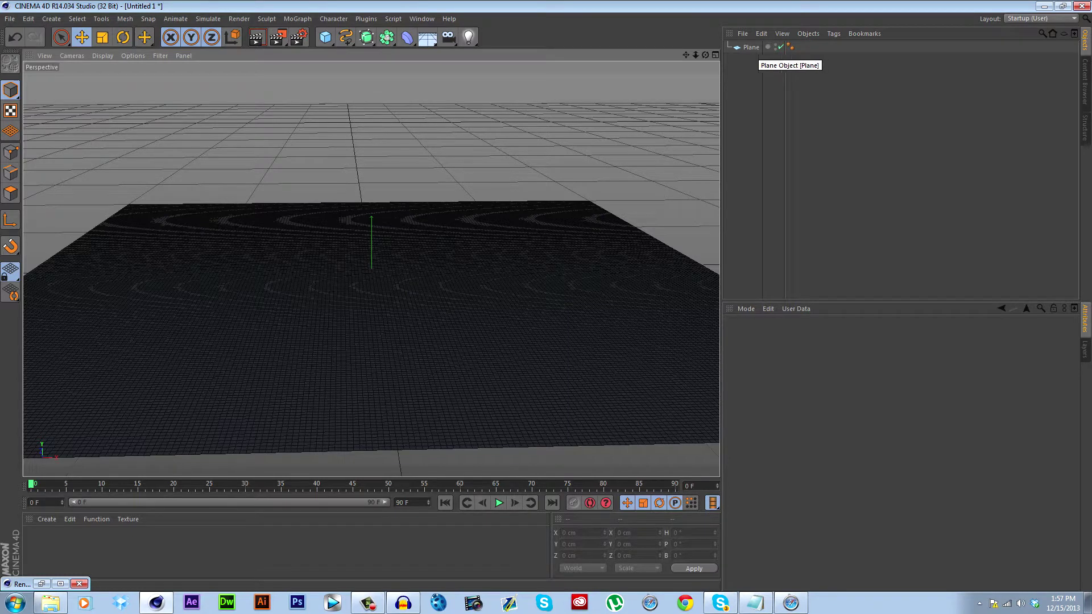
click(750, 47)
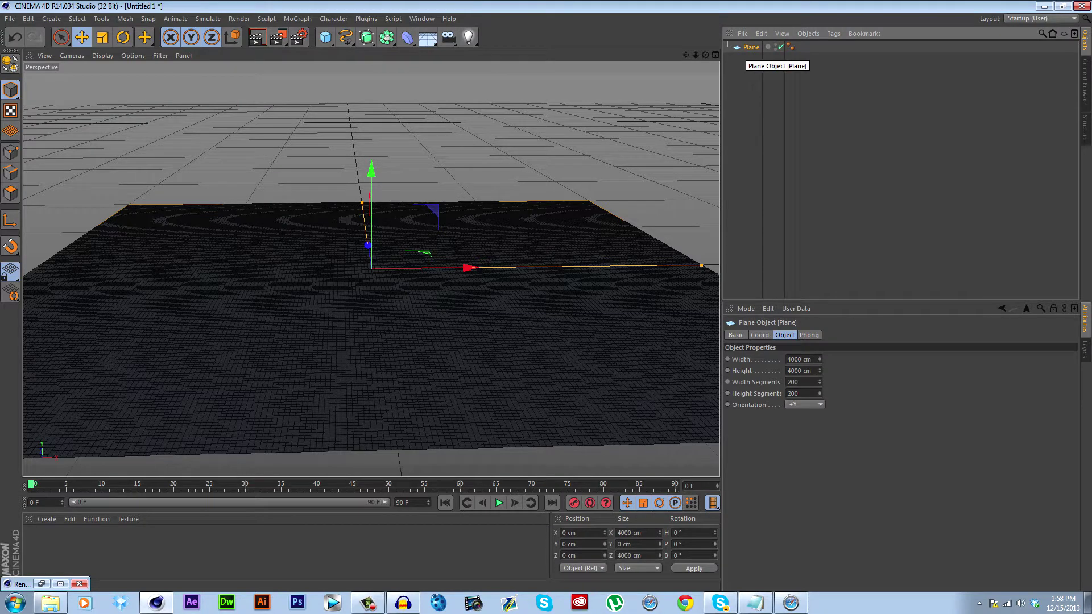
key(c)
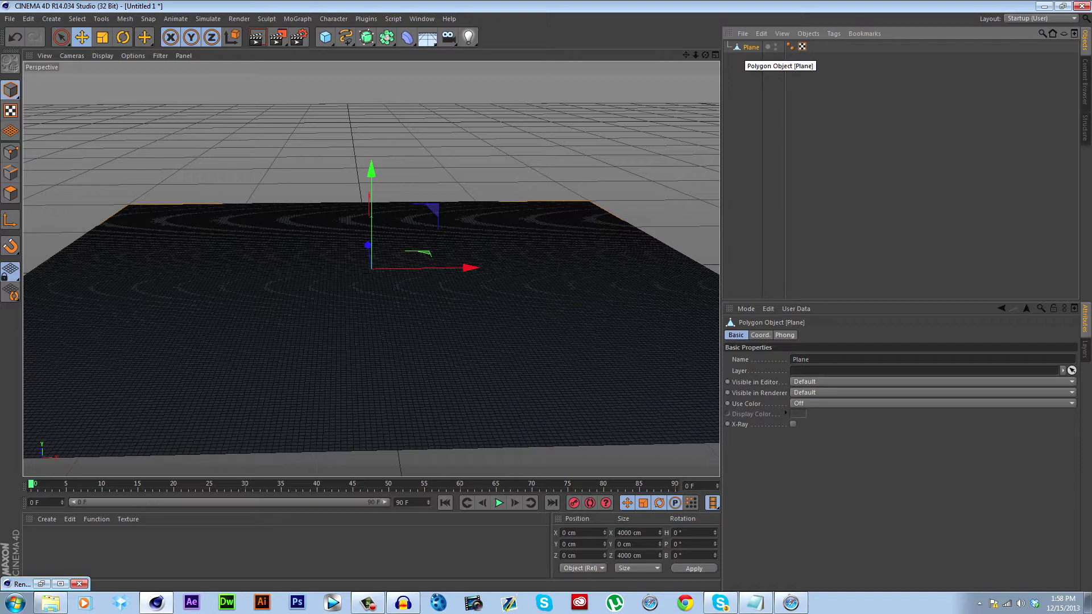
click(10, 193)
key(ctrl+a)
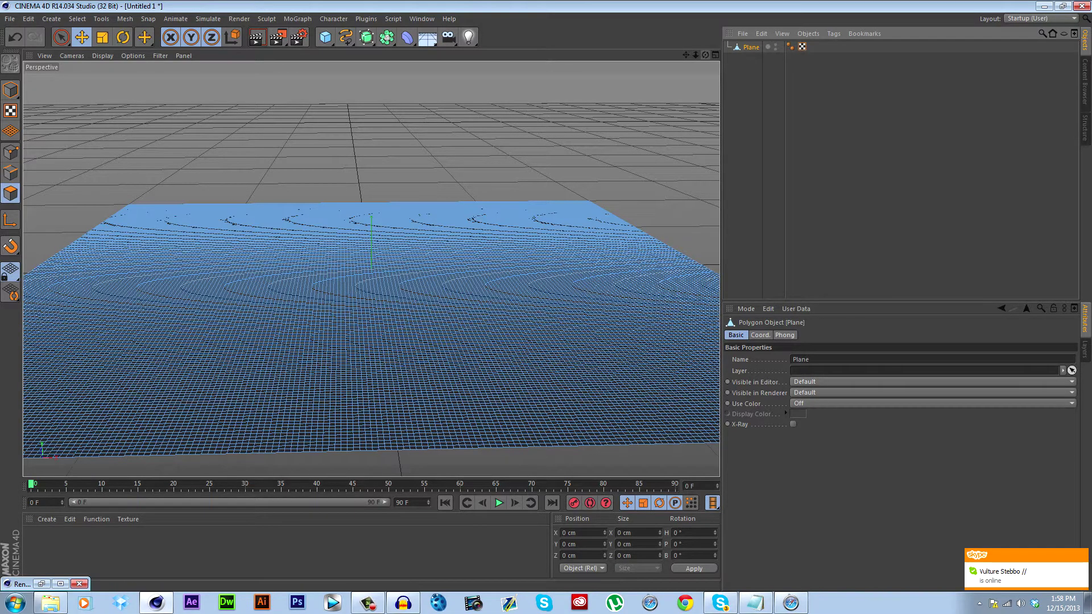
Raise several hills across the middle of the plane using the Magnet tool with a radius of about 465 cm
mouse_move(449, 390)
alt+mouse_down()
mouse_move(450, 365)
mouse_move(450, 377)
alt+mouse_up()
scroll(371, 268, up, 6)
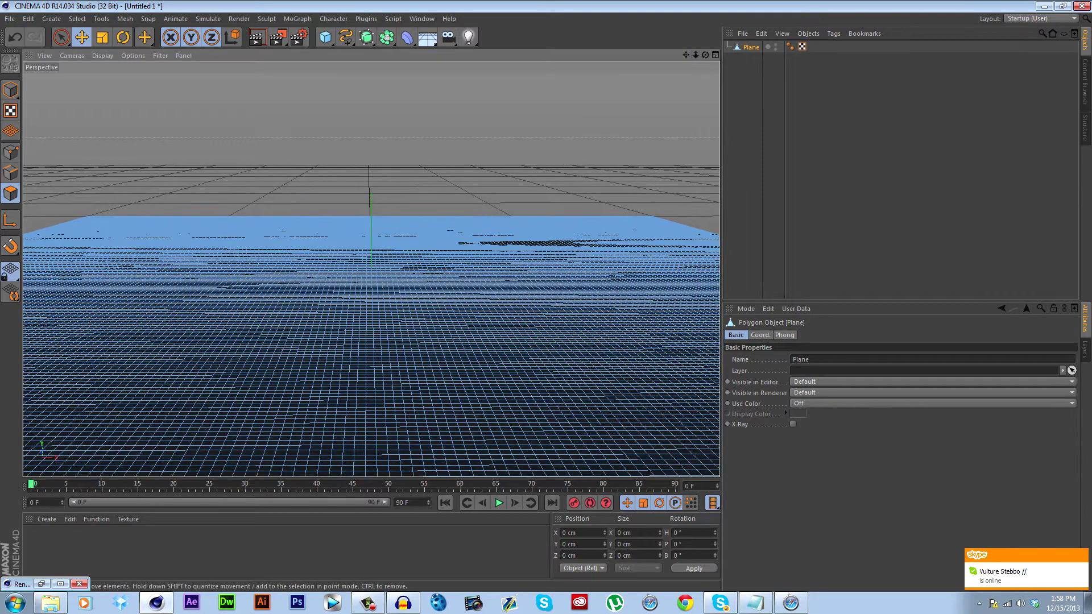
click(125, 19)
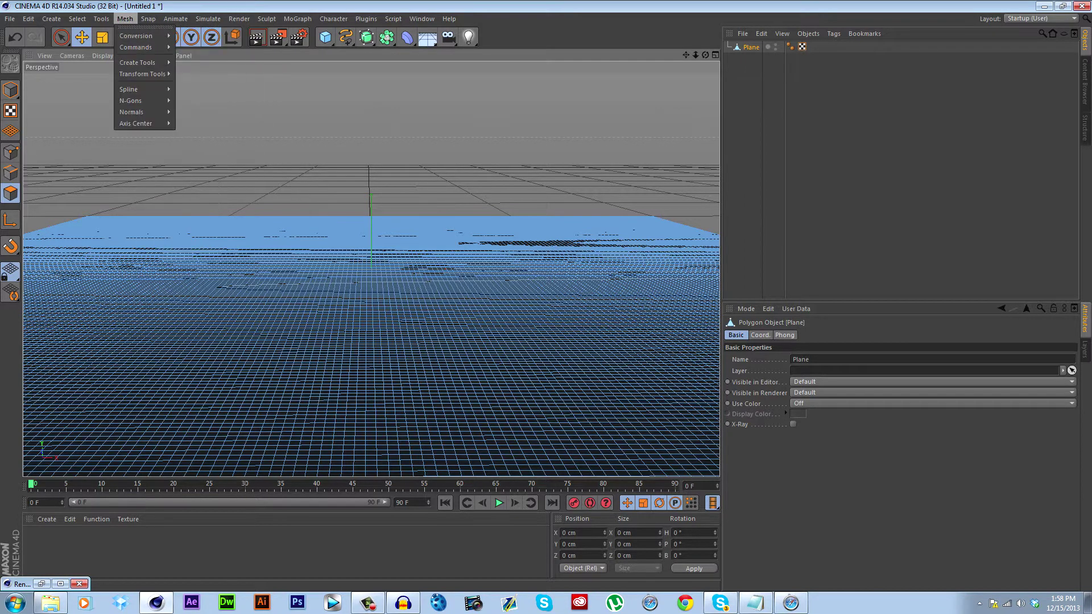
mouse_move(101, 19)
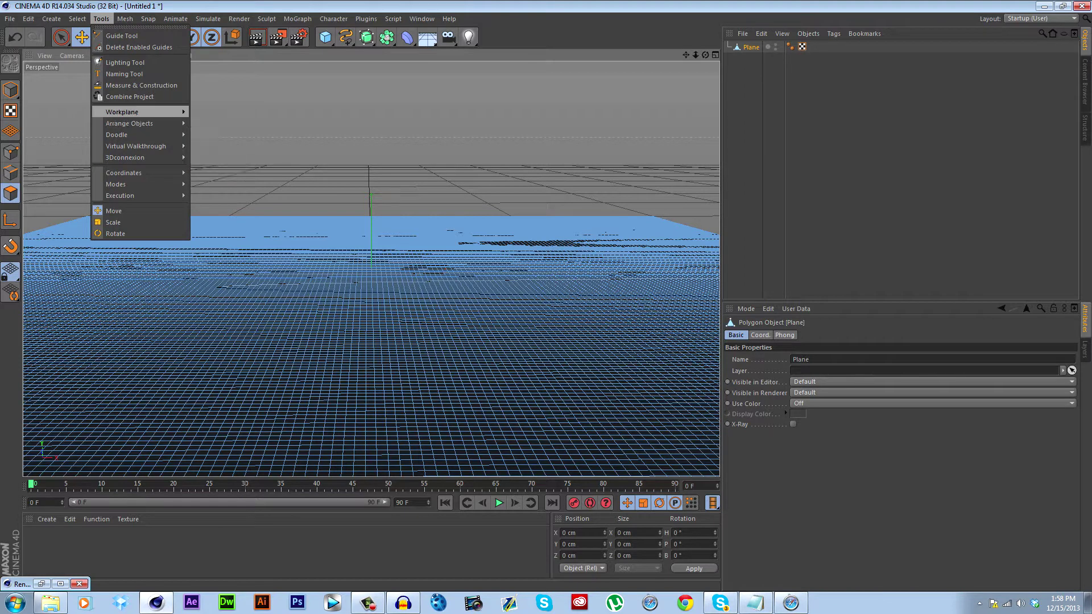
mouse_move(143, 74)
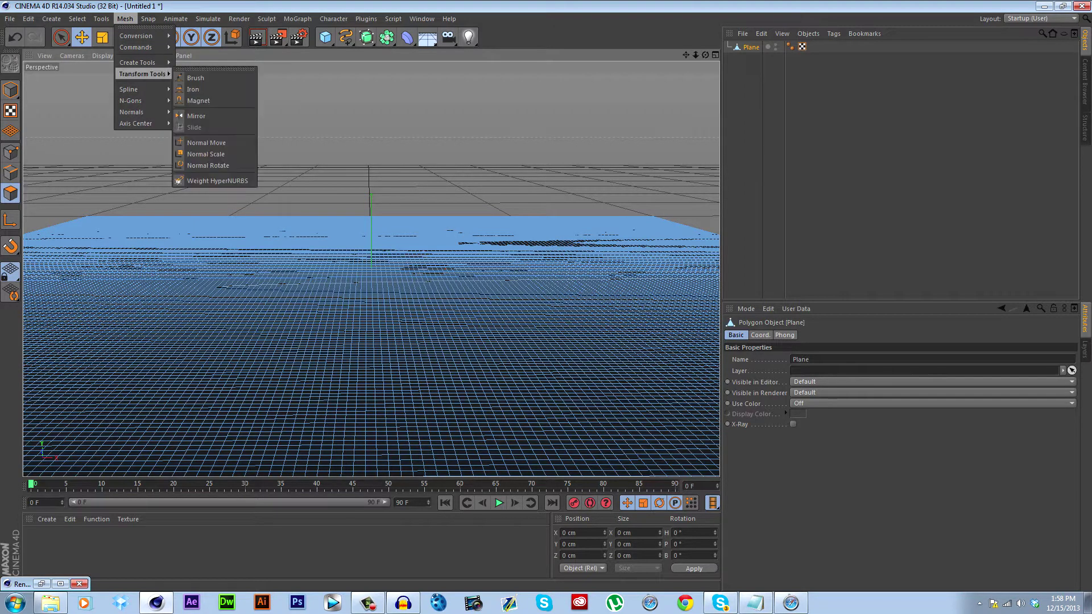
key(Down)
key(Down)
key(Down)
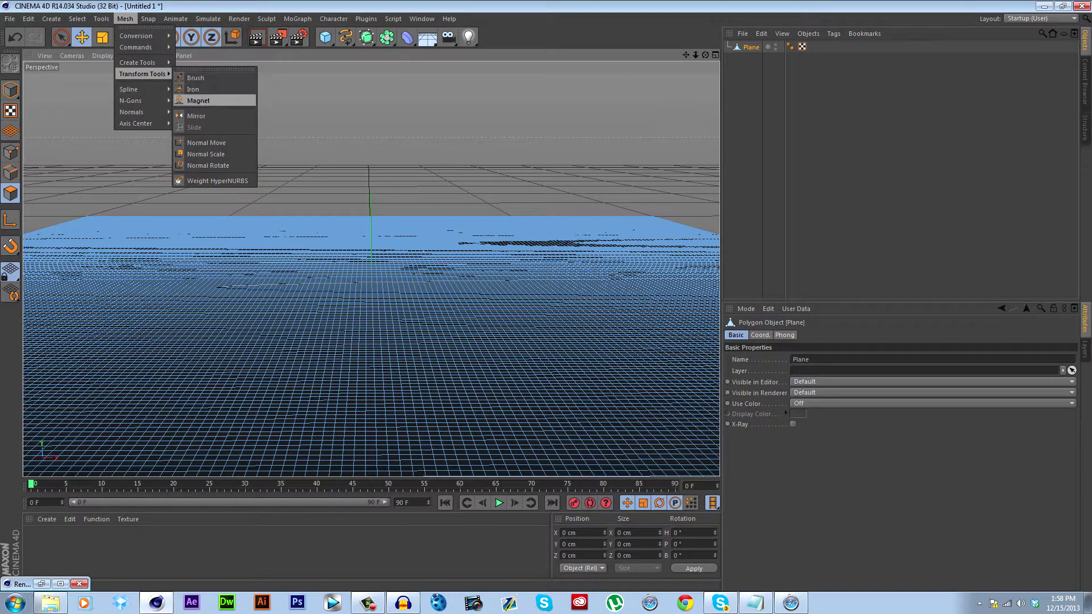
key(Return)
mouse_move(705, 55)
mouse_down()
mouse_move(705, 83)
mouse_move(705, 72)
mouse_up()
drag(370, 269, 370, 266)
middle_drag(402, 279, 449, 280)
mouse_move(324, 295)
mouse_down()
mouse_move(317, 284)
mouse_move(331, 295)
mouse_move(346, 280)
mouse_move(400, 299)
mouse_move(431, 284)
mouse_move(455, 297)
mouse_move(480, 268)
mouse_move(498, 271)
mouse_up()
mouse_move(180, 310)
mouse_down()
mouse_move(219, 348)
mouse_move(220, 327)
mouse_move(245, 299)
mouse_move(266, 319)
mouse_move(273, 295)
mouse_up()
alt+drag(483, 307, 517, 287)
drag(517, 325, 556, 309)
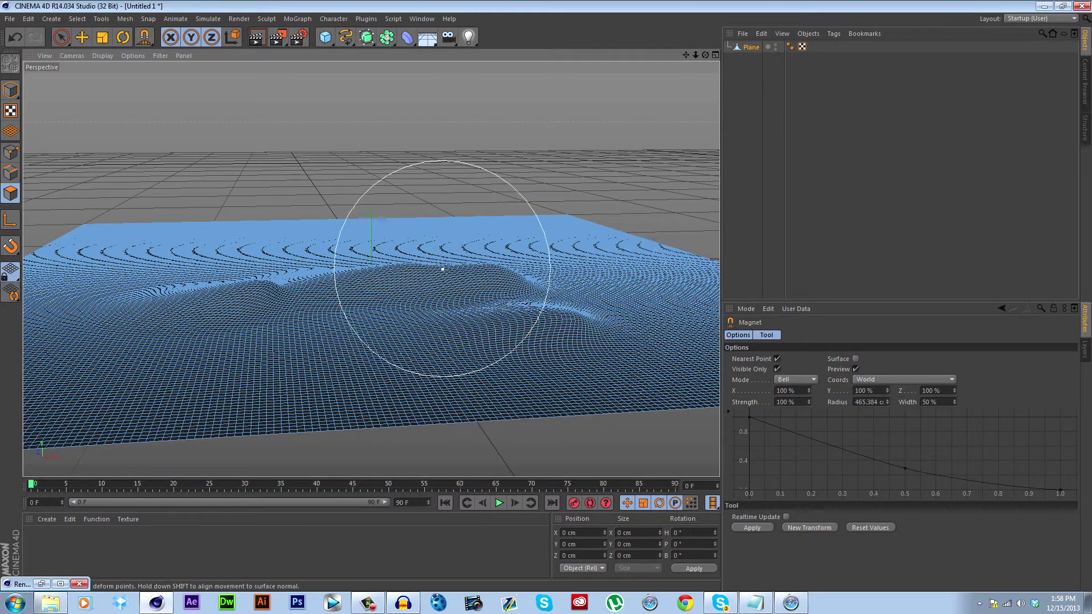
Pull up further hills at the back, front and side edge of the terrain with the Magnet tool
mouse_move(299, 261)
mouse_down()
mouse_move(327, 248)
mouse_move(277, 252)
mouse_move(216, 238)
mouse_move(312, 244)
mouse_move(286, 231)
mouse_move(276, 236)
mouse_move(303, 247)
mouse_up()
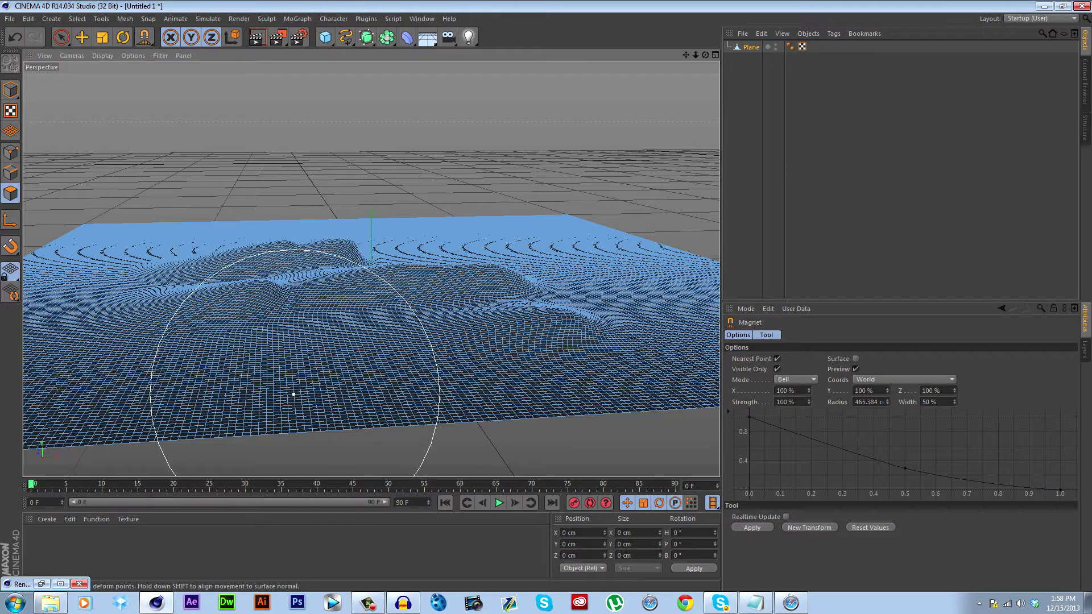
mouse_move(296, 383)
mouse_down()
mouse_move(367, 337)
mouse_move(182, 365)
mouse_move(468, 244)
mouse_move(447, 256)
mouse_move(450, 243)
mouse_move(531, 316)
mouse_move(543, 310)
mouse_move(526, 285)
mouse_up()
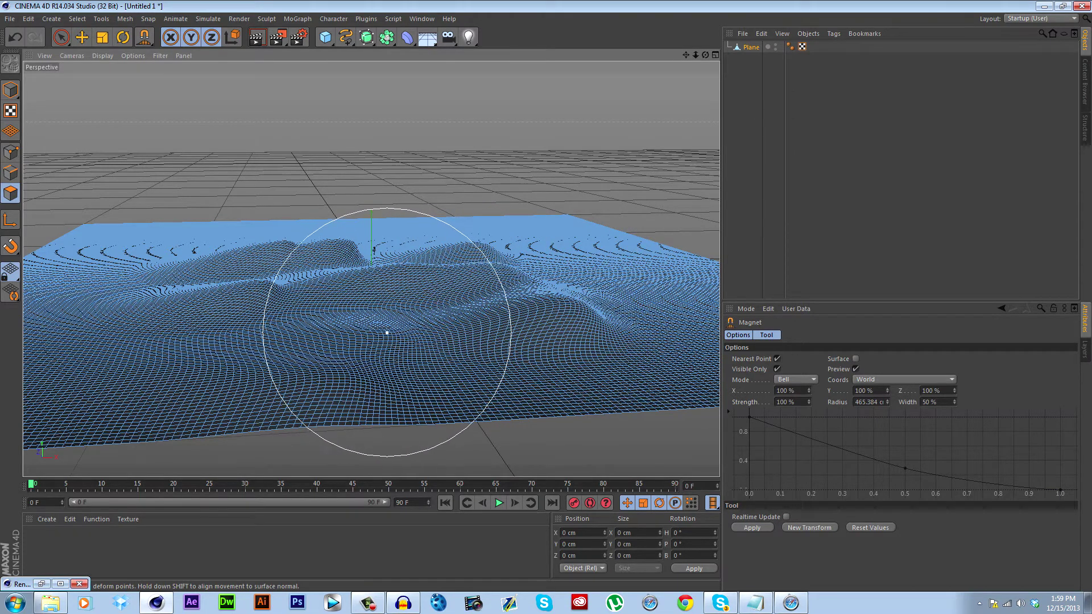
drag(374, 331, 370, 331)
drag(705, 55, 717, 48)
scroll(370, 267, up, 6)
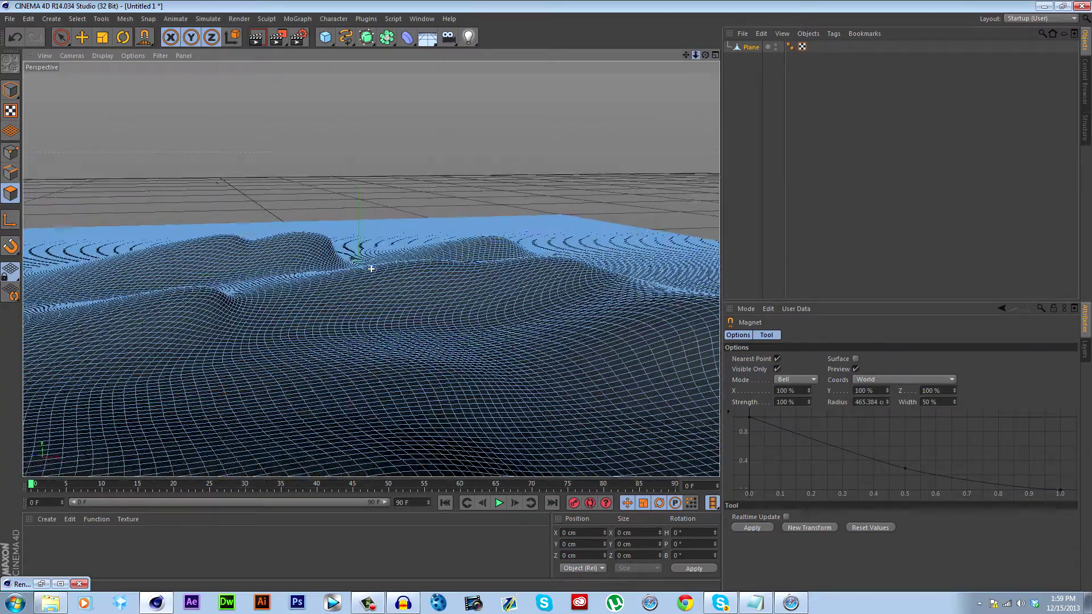
drag(705, 54, 674, 38)
alt+drag(370, 267, 370, 265)
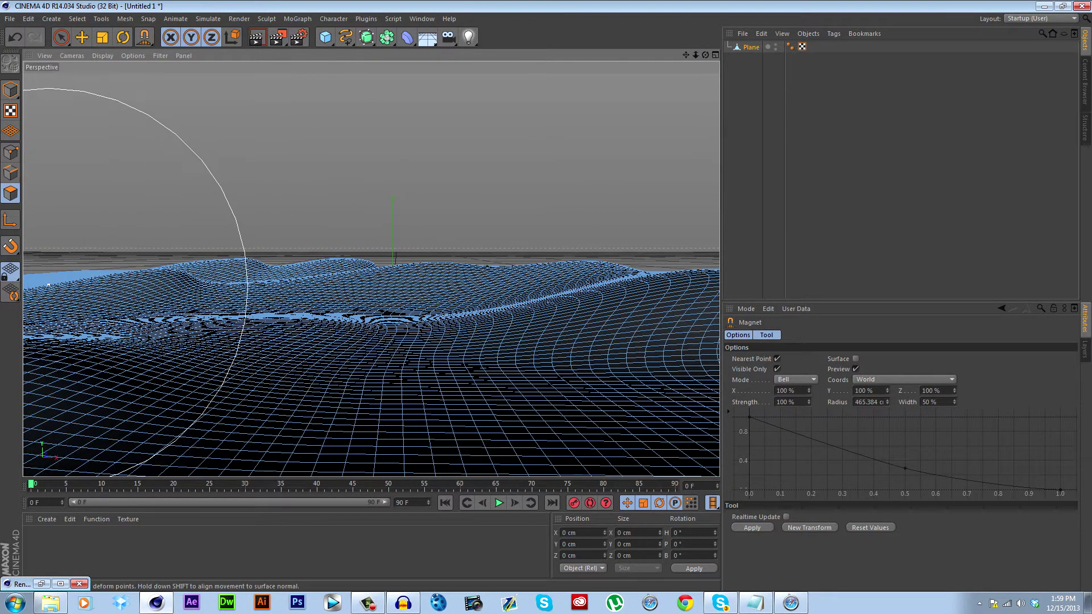
drag(68, 297, 21, 292)
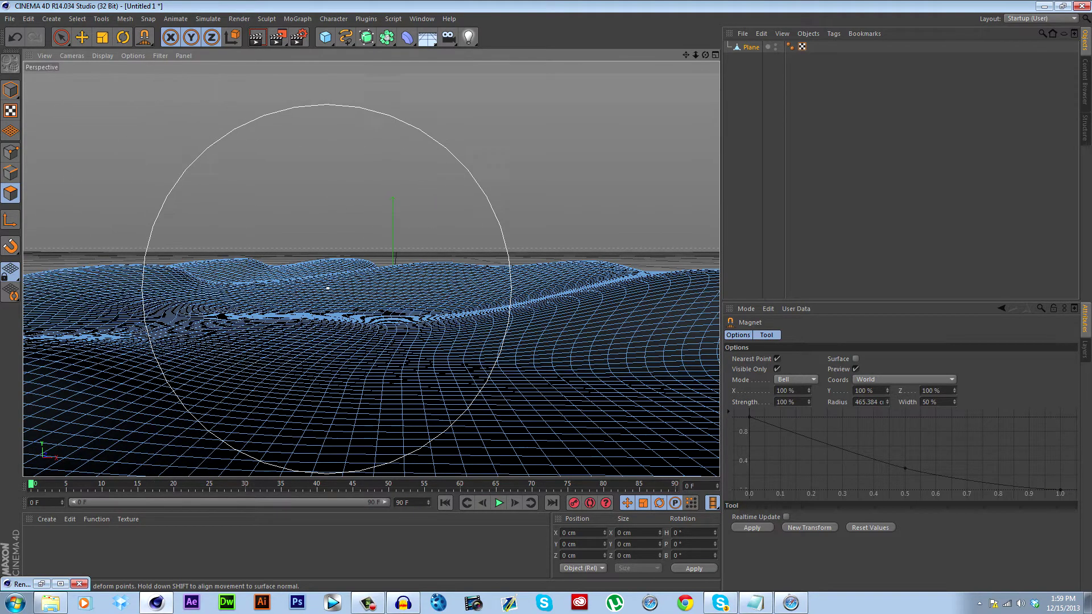
Frame the terrain from a low angle, add a camera there and lock it with a Protection tag
mouse_move(705, 55)
mouse_down()
mouse_move(688, 54)
mouse_move(699, 54)
mouse_move(364, 268)
mouse_up()
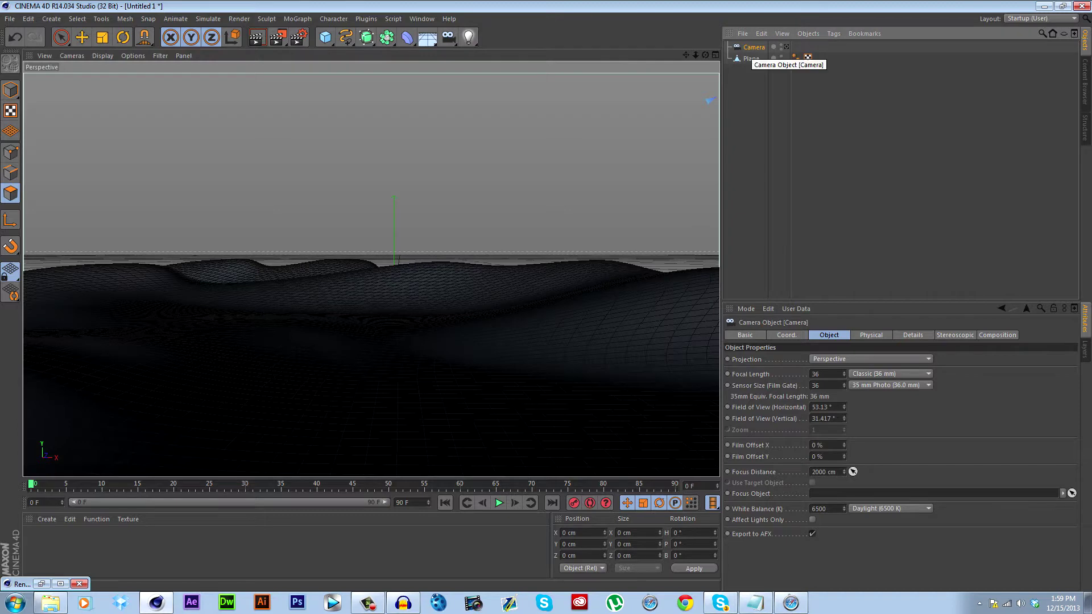
right_click(751, 47)
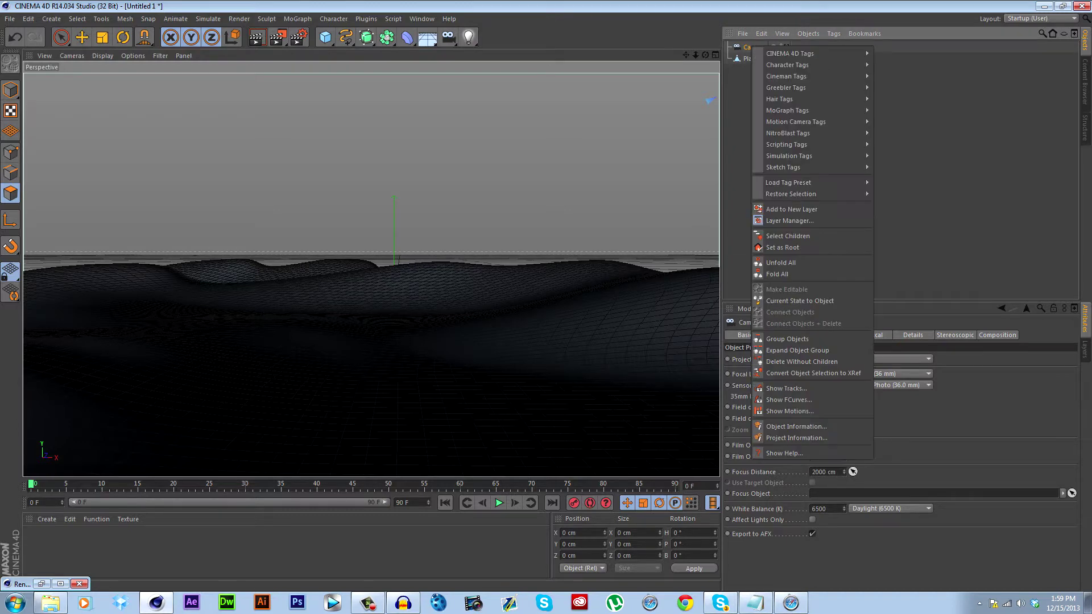
mouse_move(796, 53)
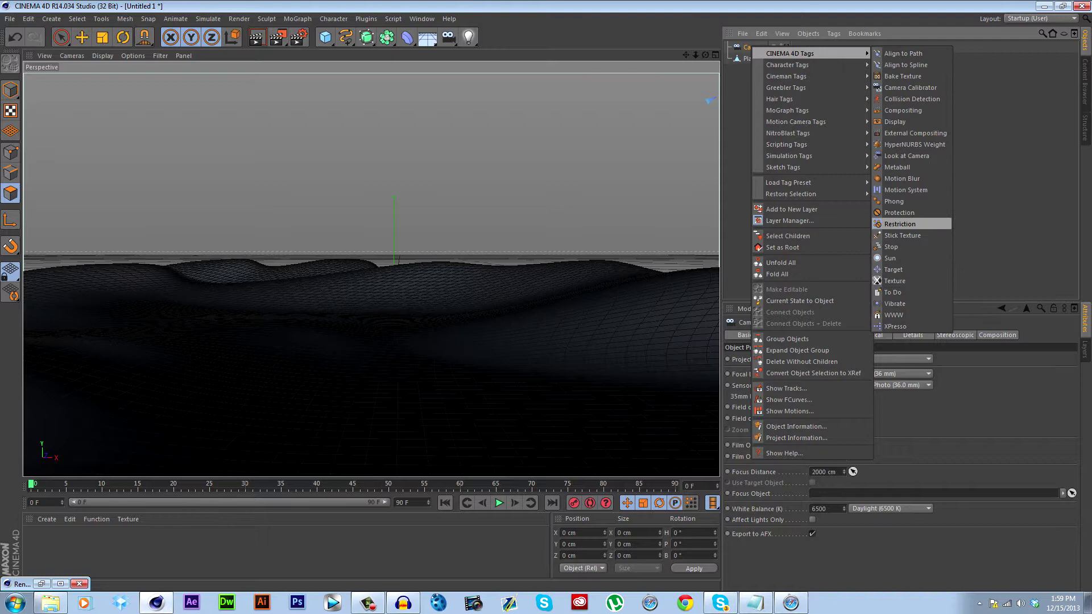
click(899, 212)
Check the framing through the protected camera, comparing it with the free perspective view
drag(705, 54, 739, 74)
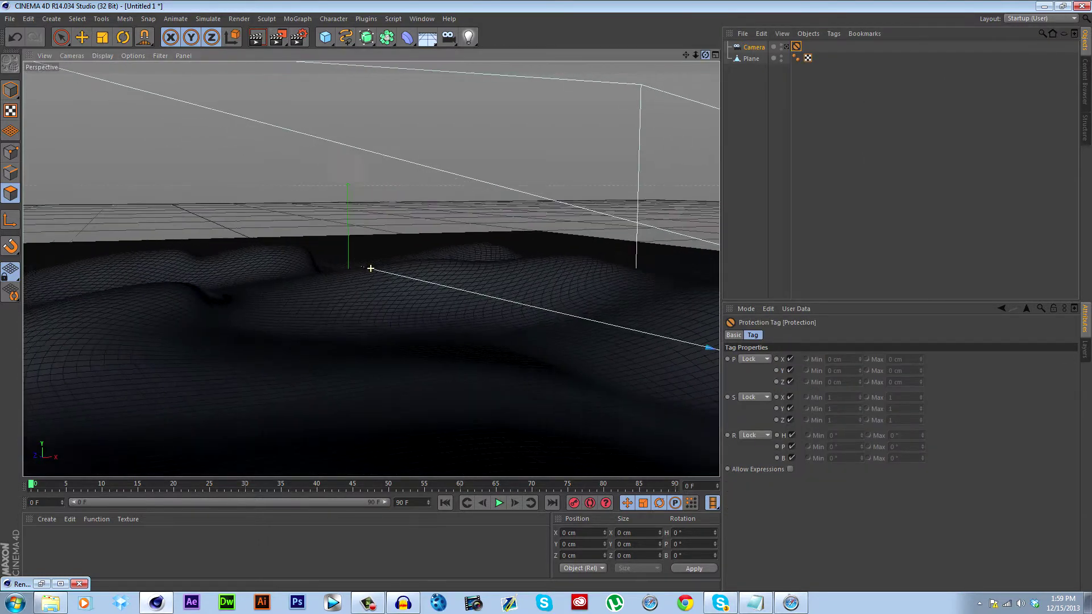
alt+drag(370, 268, 397, 259)
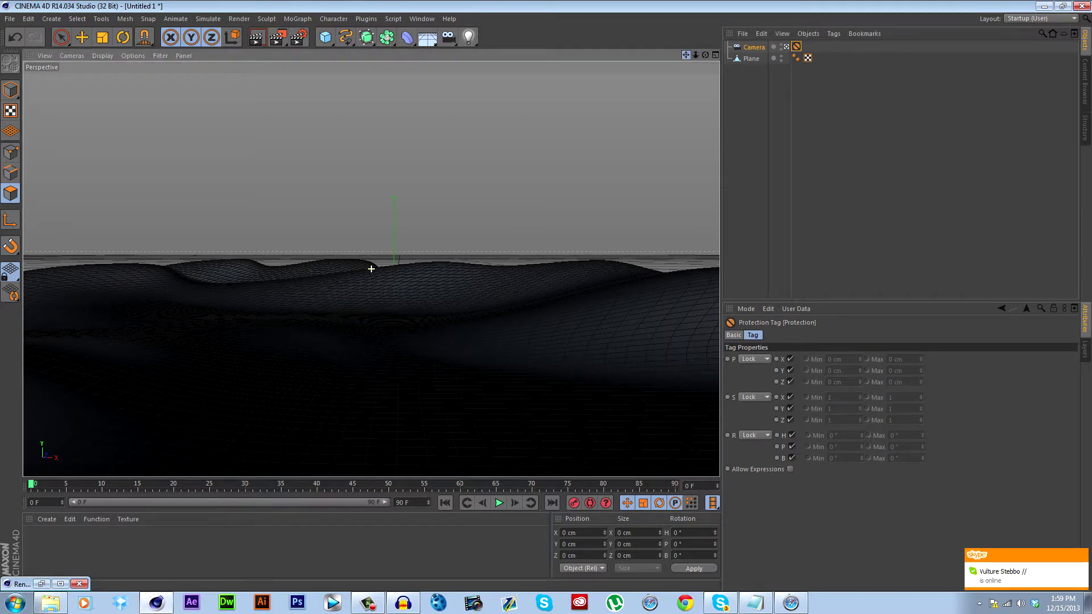
click(786, 46)
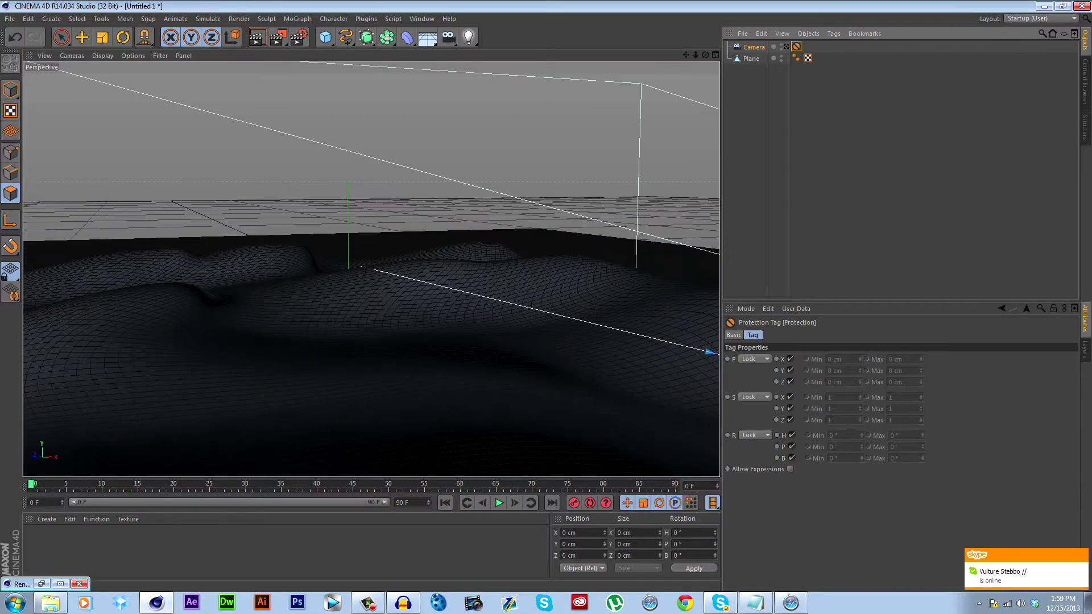
Add a Hair object to the terrain plane, switch to the protected camera's view and render a preview
click(751, 58)
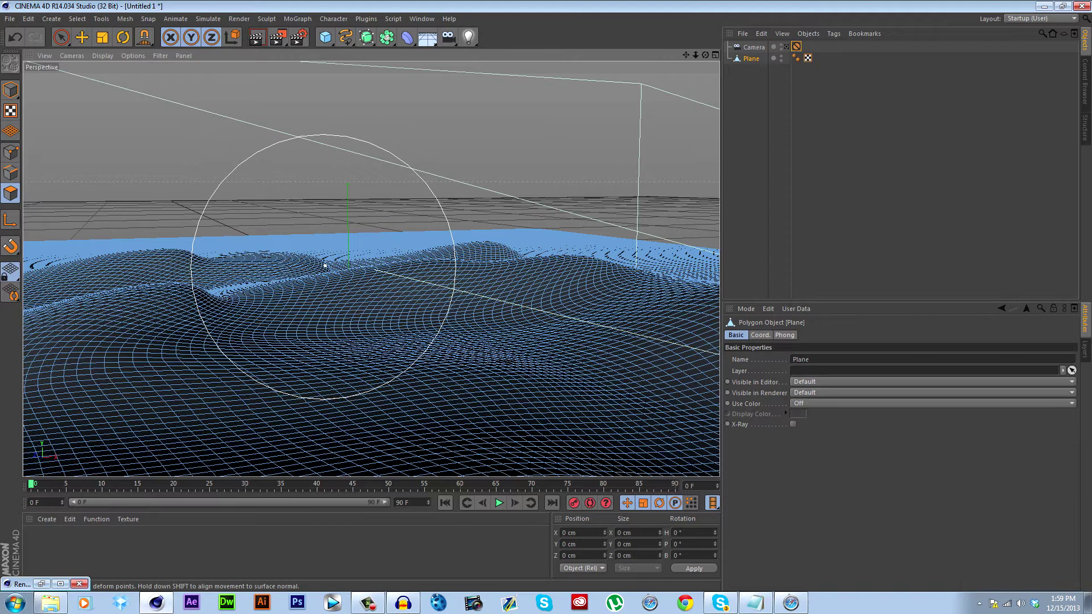
click(786, 47)
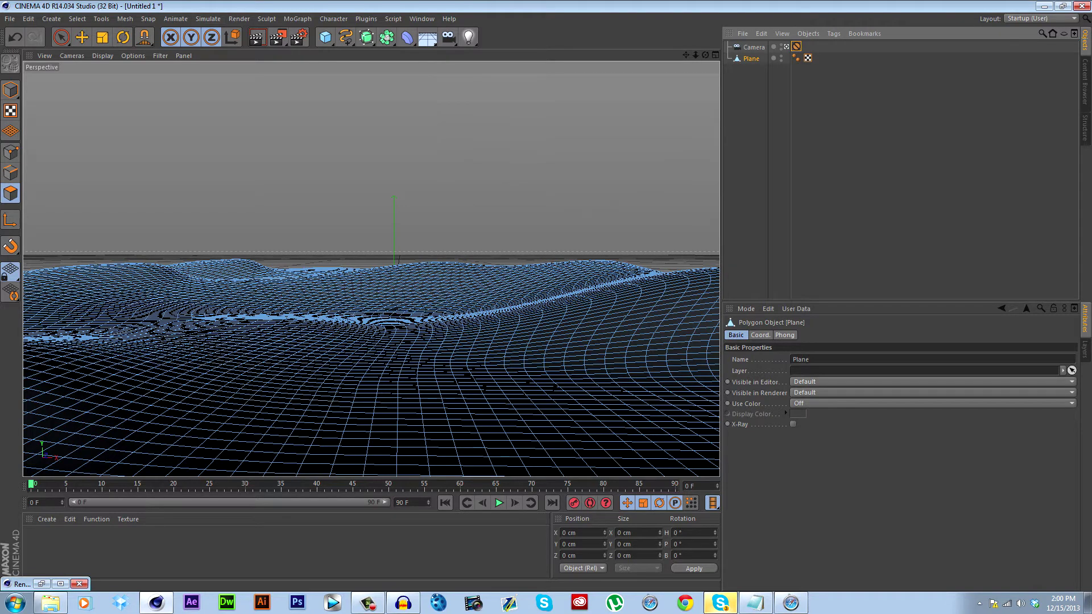
click(207, 19)
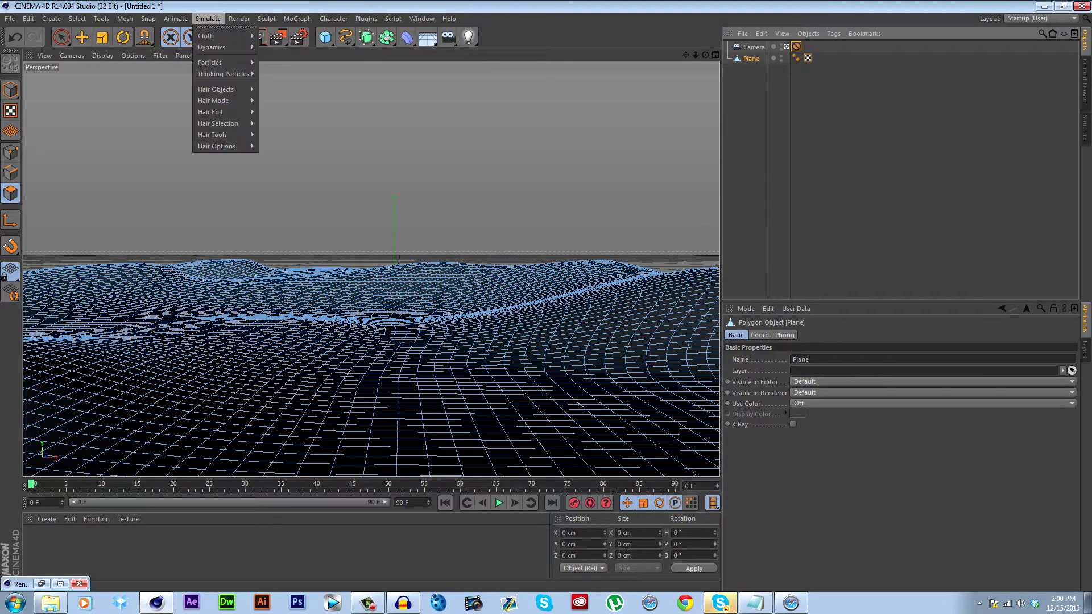
mouse_move(216, 90)
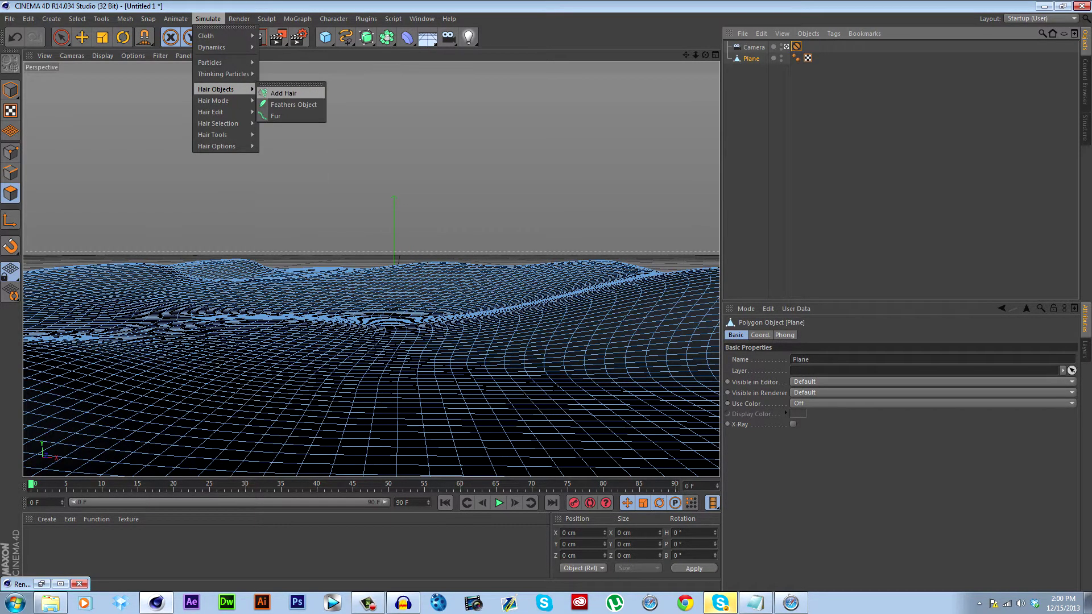
click(283, 94)
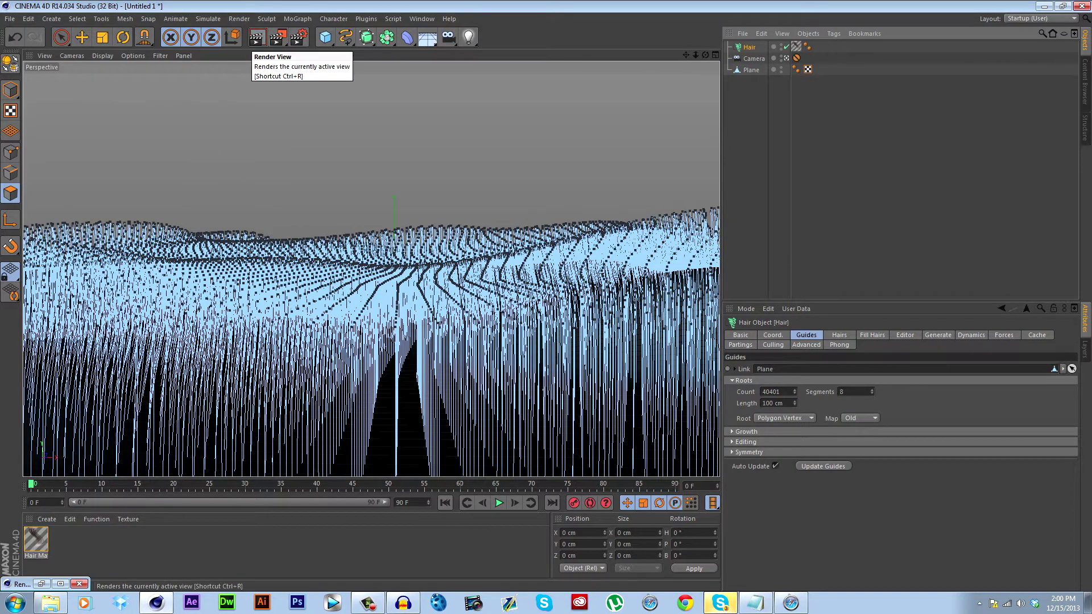
click(256, 38)
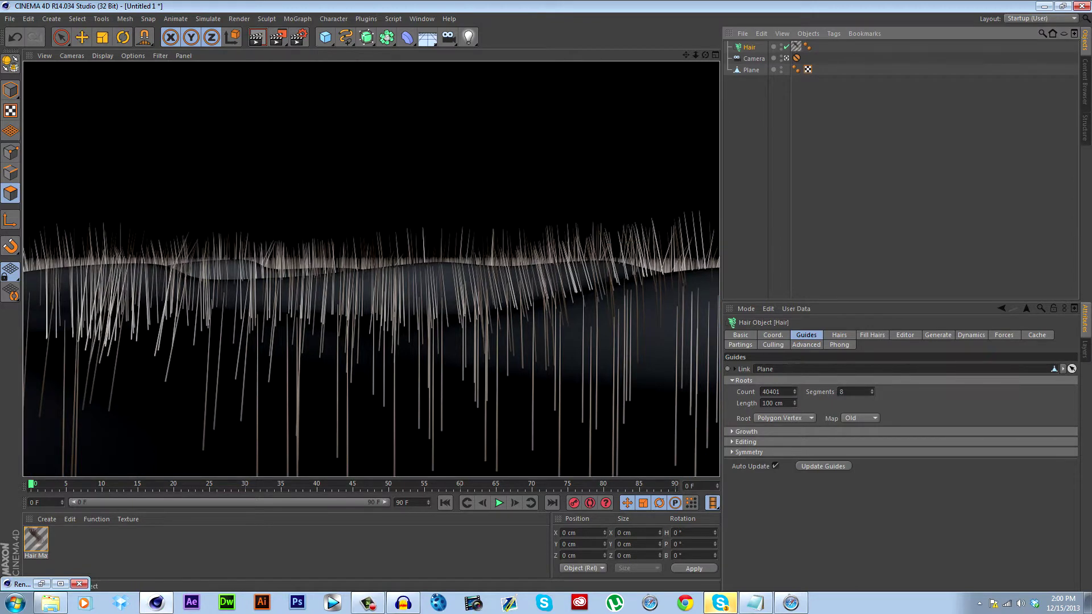
key(ctrl+shift+a)
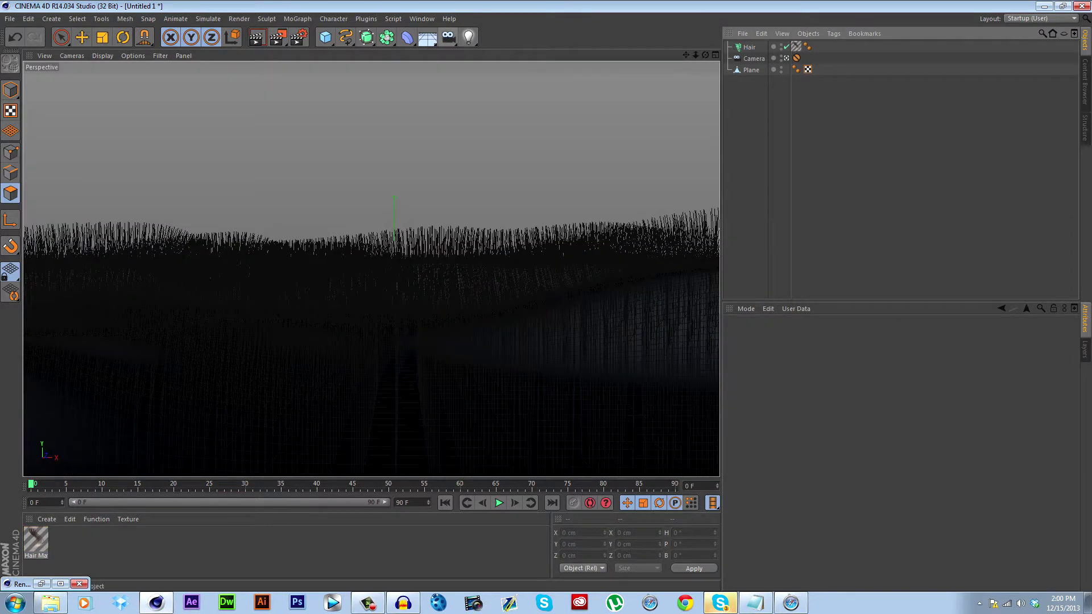
Examine the hair material's channels, including Thickness, Length, Scale, Kink, Density, Clump, Displace, Bend, Curl and Twist
double_click(35, 540)
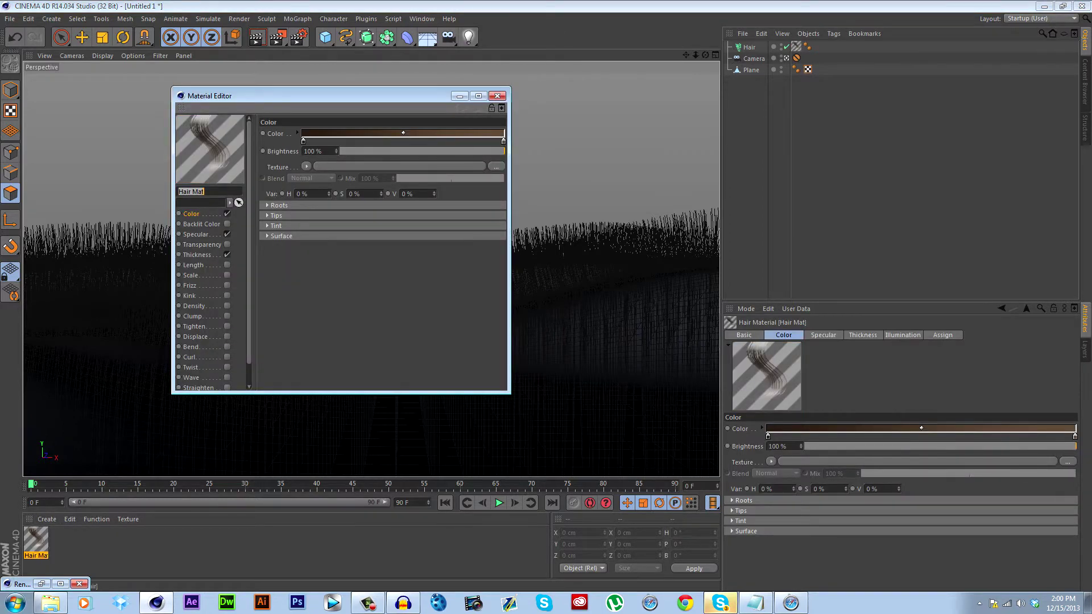
click(748, 47)
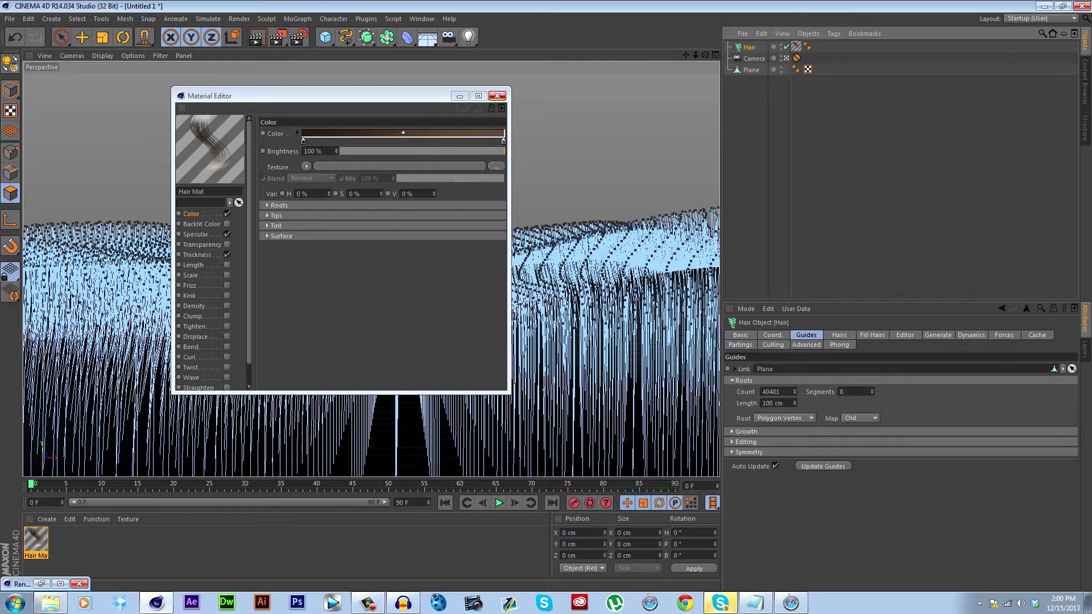
click(496, 95)
double_click(35, 540)
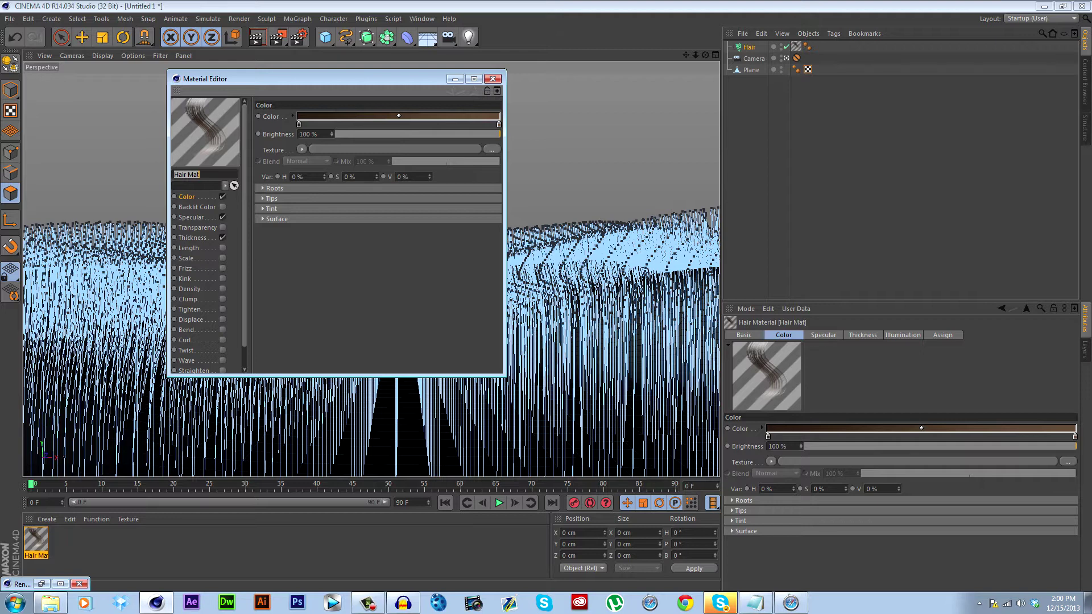
click(192, 238)
click(186, 258)
click(189, 288)
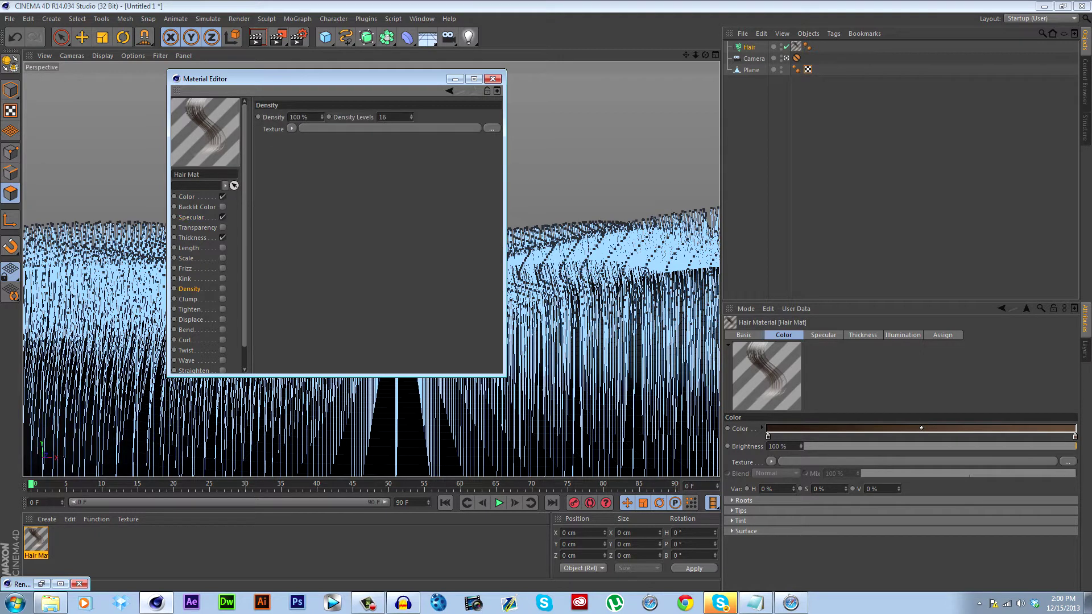
scroll(190, 289, down, 1)
click(186, 307)
click(185, 318)
click(187, 307)
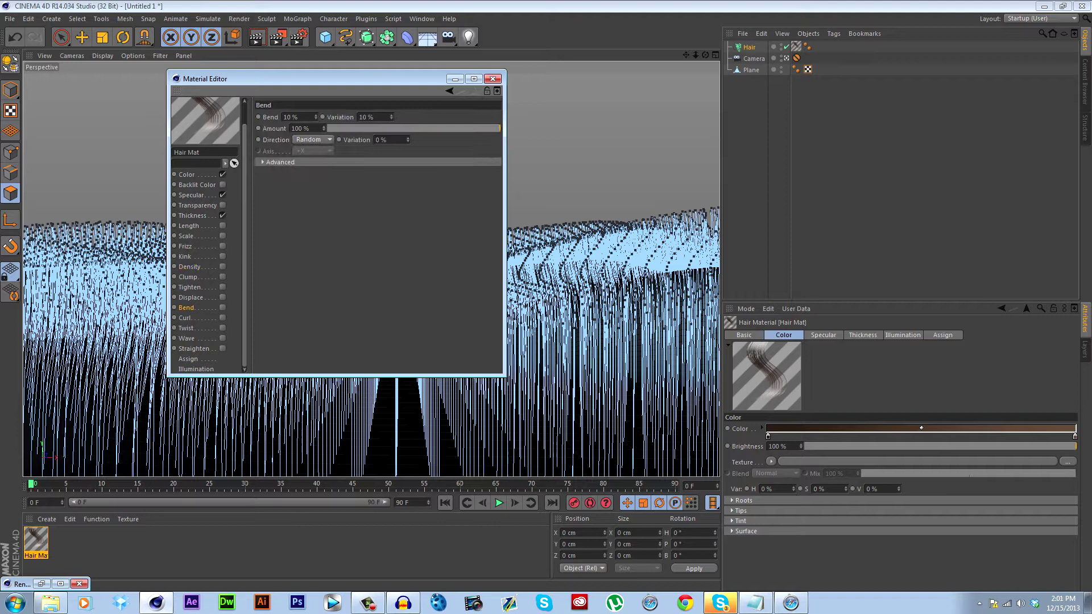
click(190, 297)
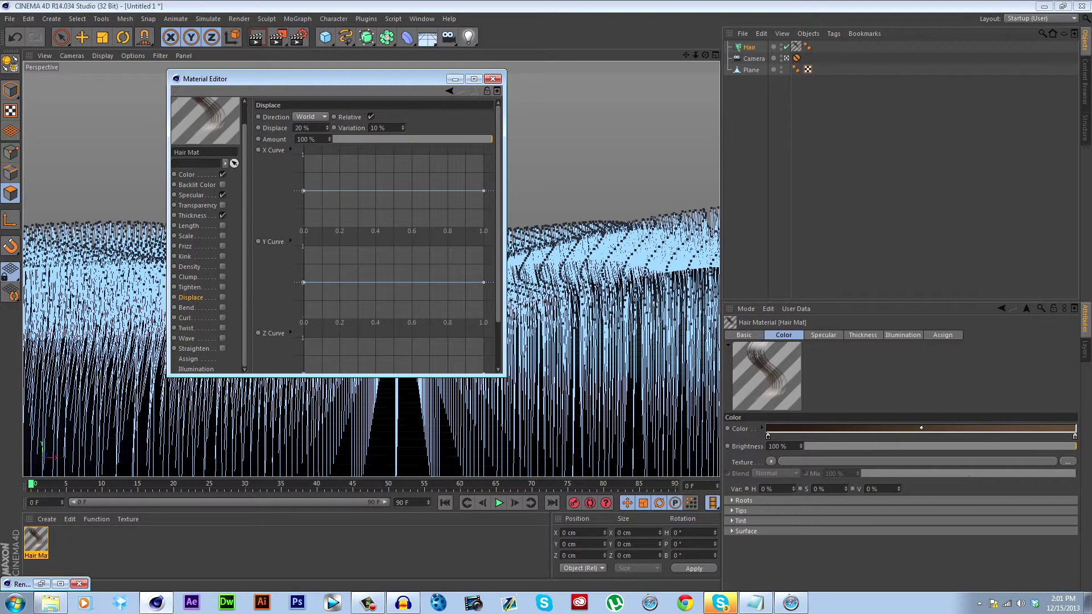
click(188, 277)
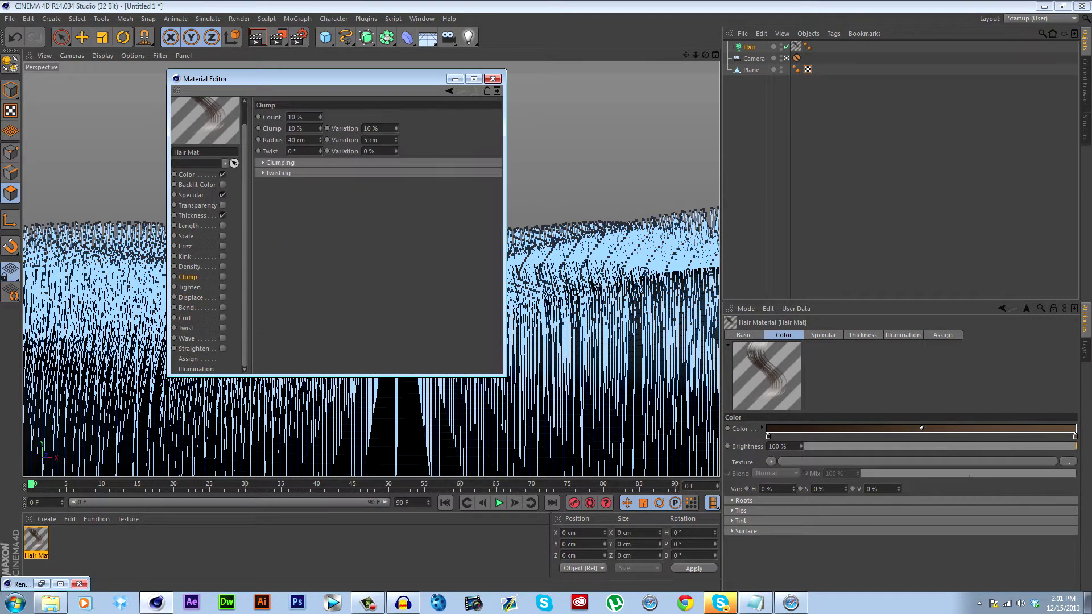
click(189, 267)
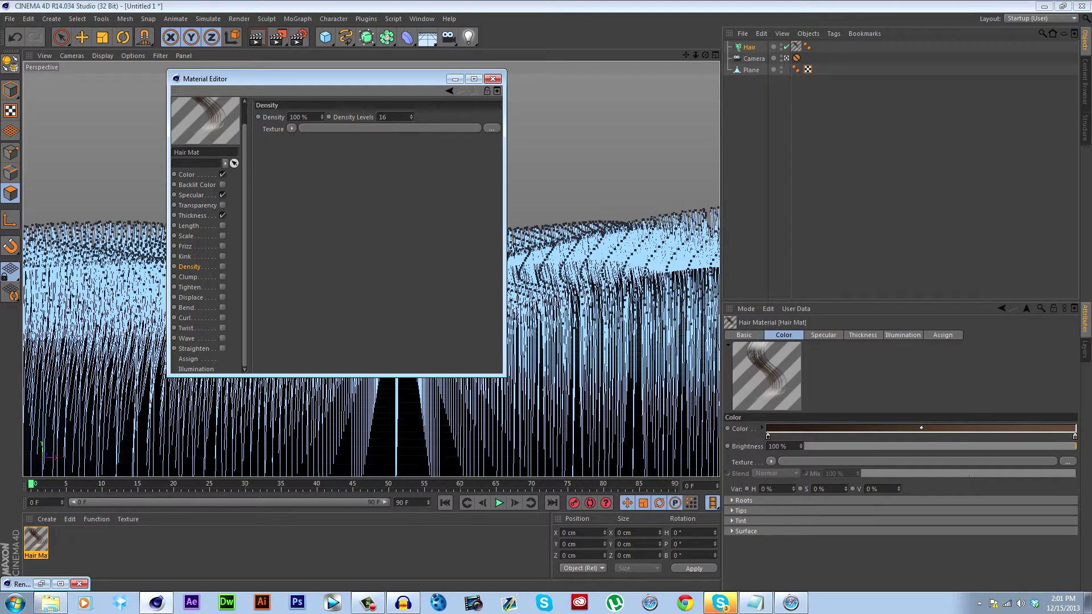
click(185, 256)
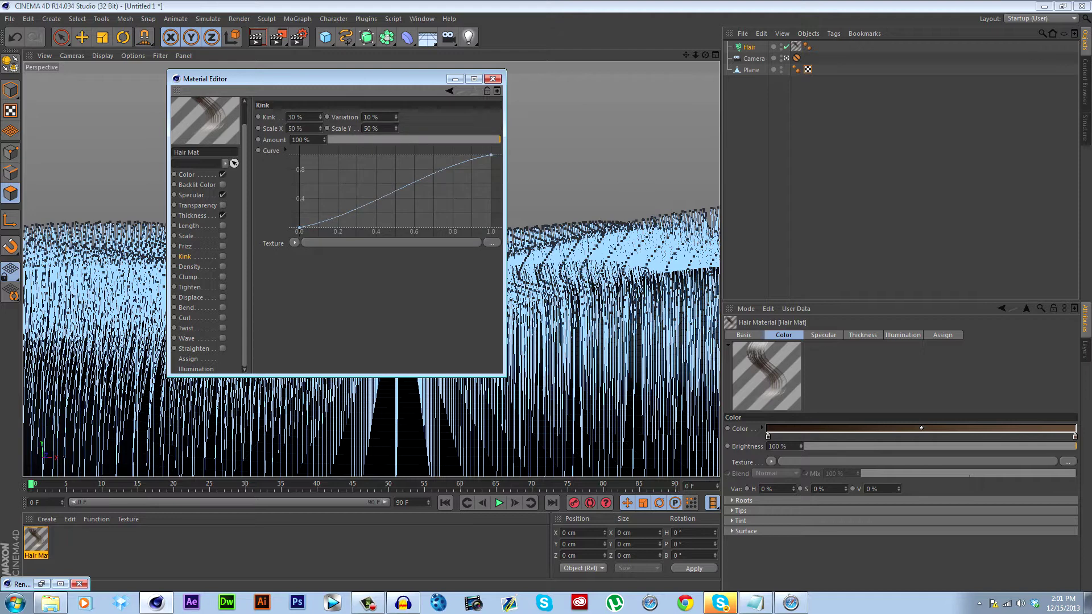
click(186, 236)
click(189, 226)
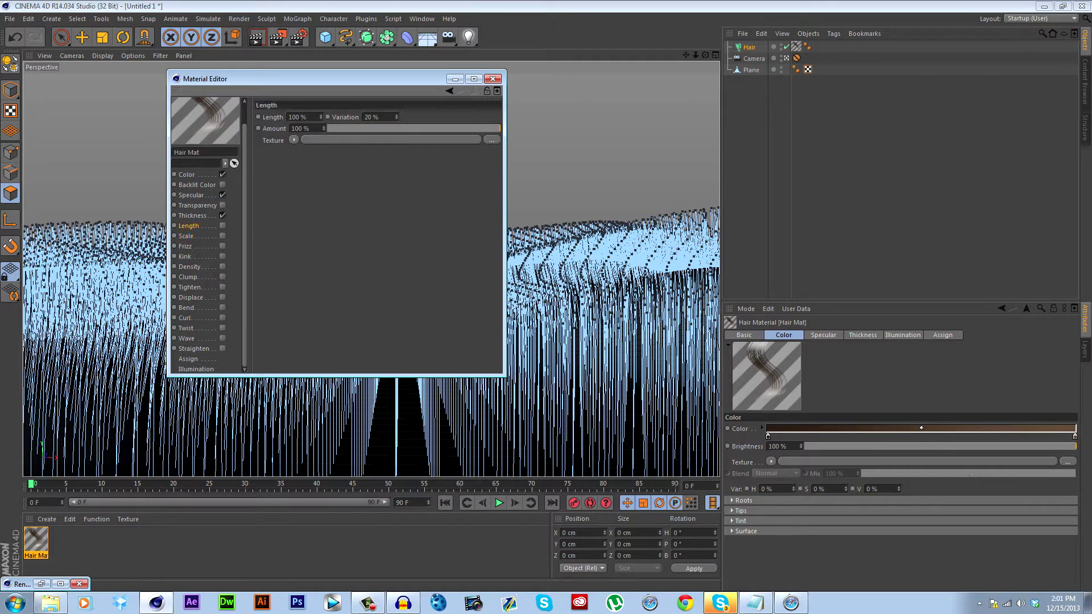
click(190, 267)
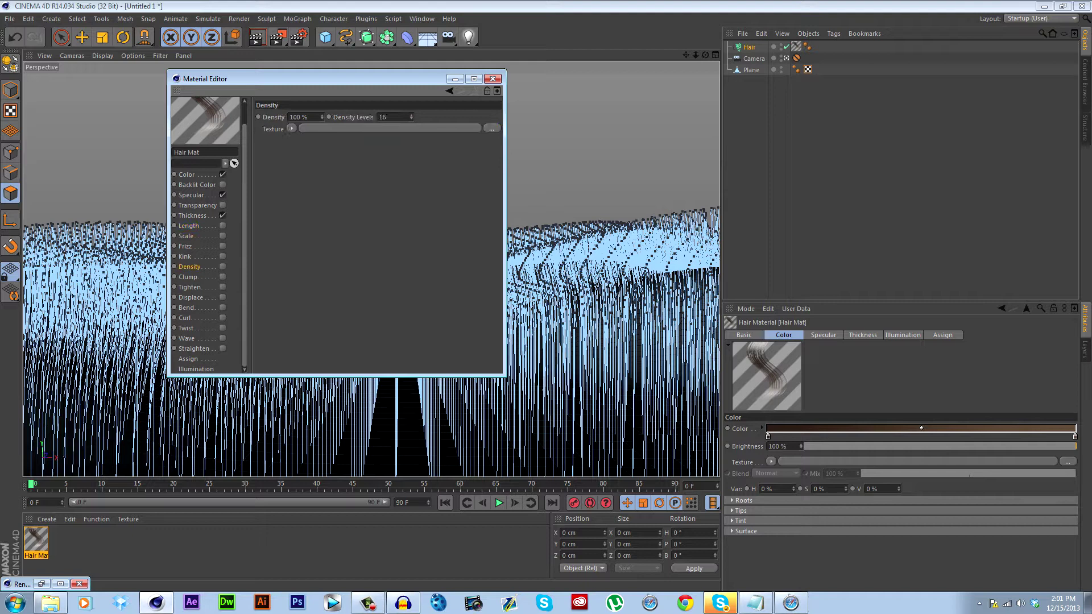
click(186, 328)
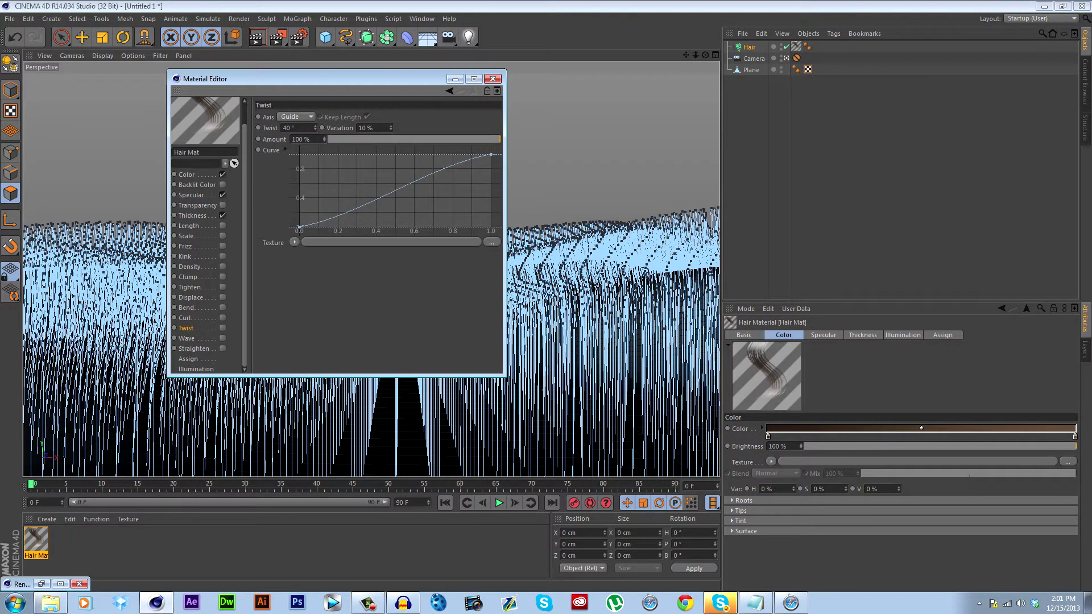
click(187, 277)
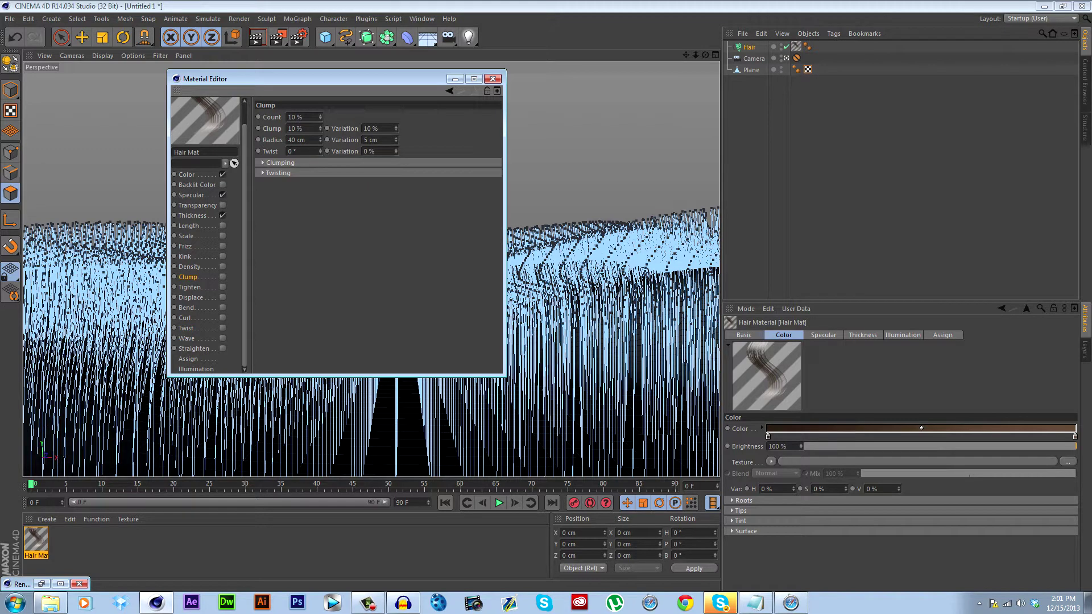
click(492, 78)
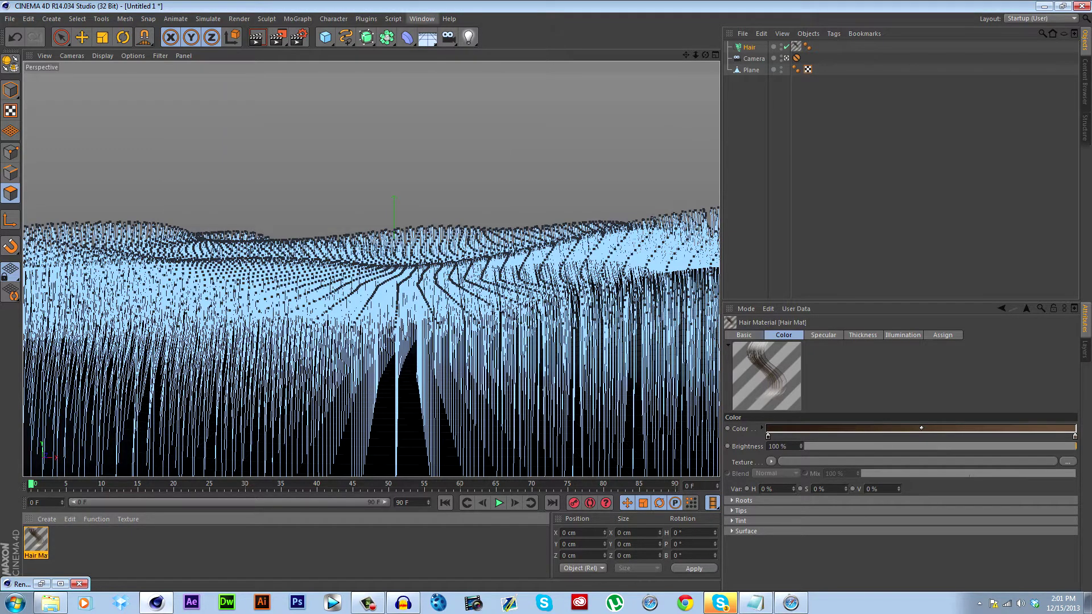
Load the Hair Mat preset from the hair material library in the Content Browser
click(421, 19)
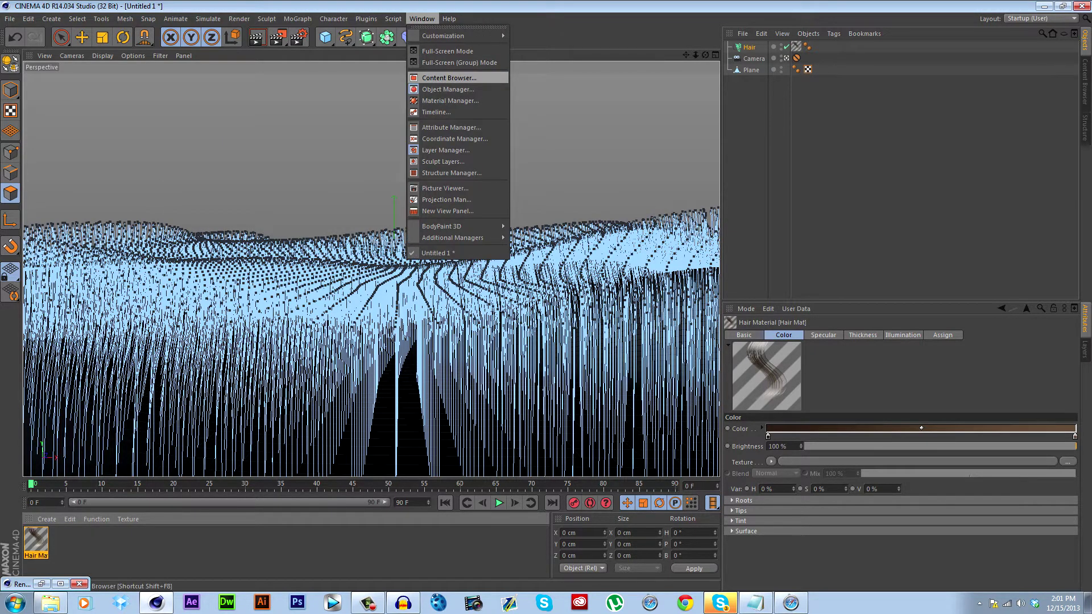
click(448, 78)
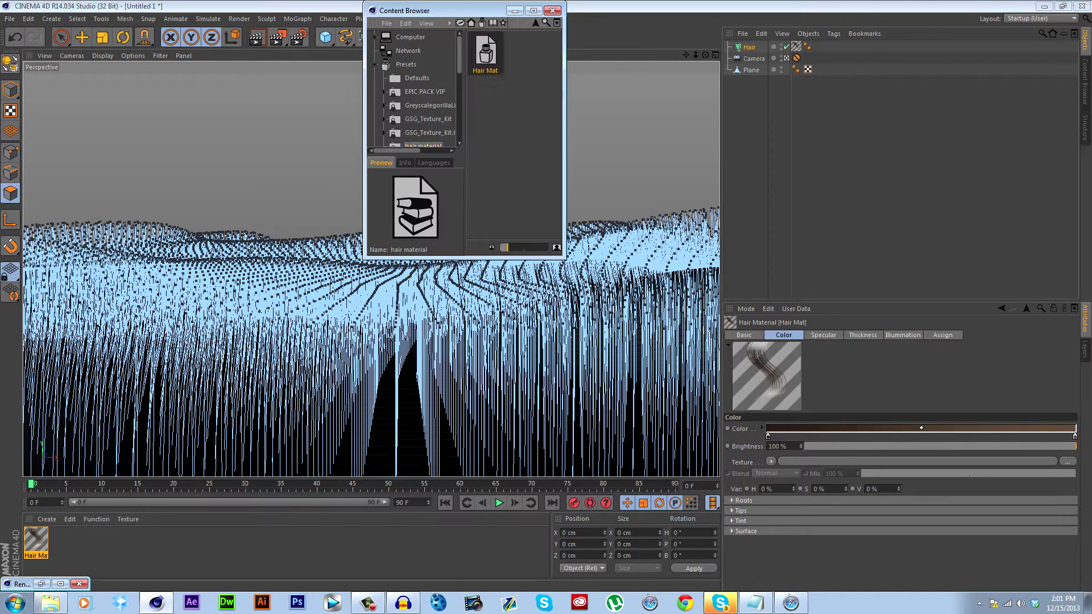
double_click(485, 53)
click(514, 10)
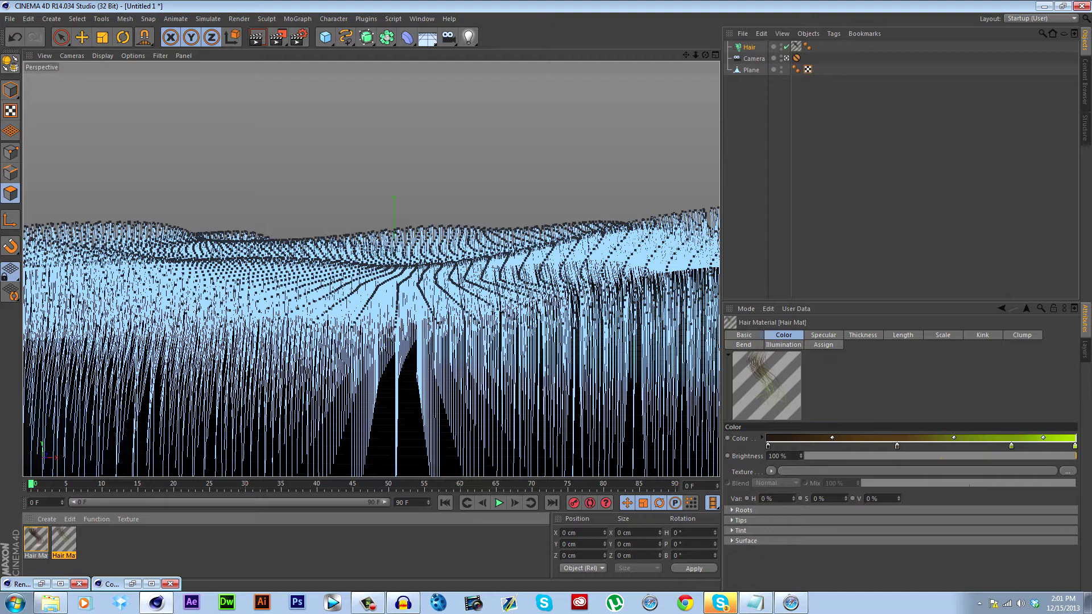
Apply the loaded green Hair Mat to the Hair object in place of its default material and render a preview
drag(64, 540, 749, 47)
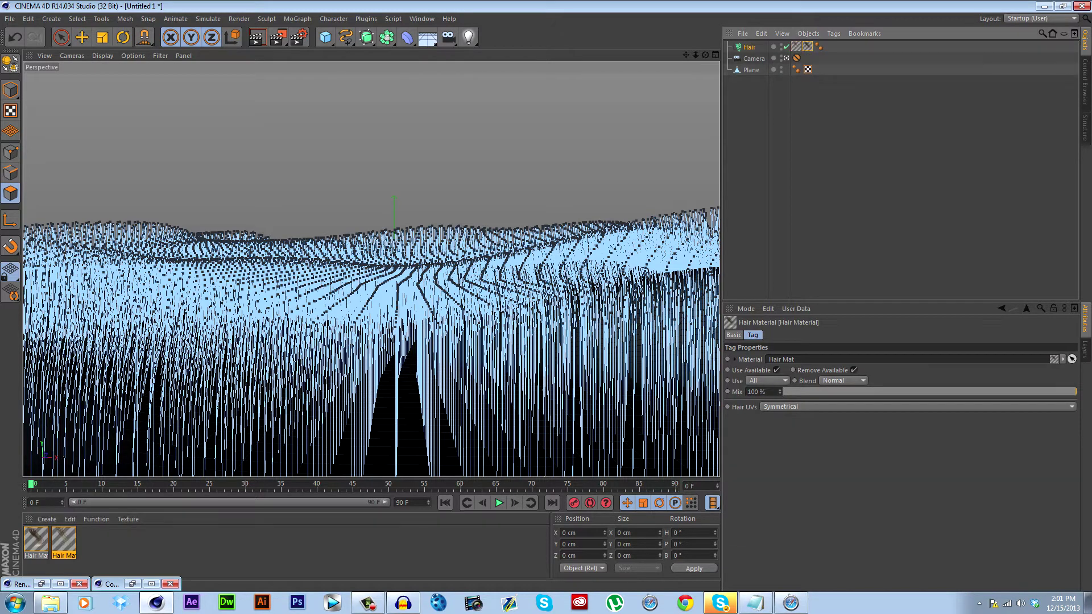
key(Delete)
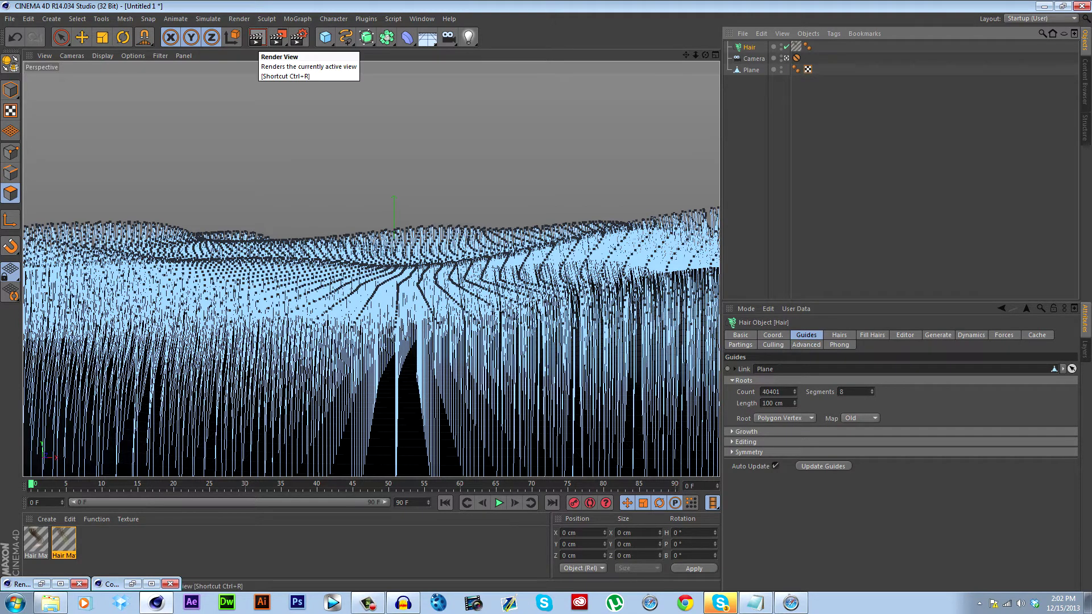
key(ctrl+r)
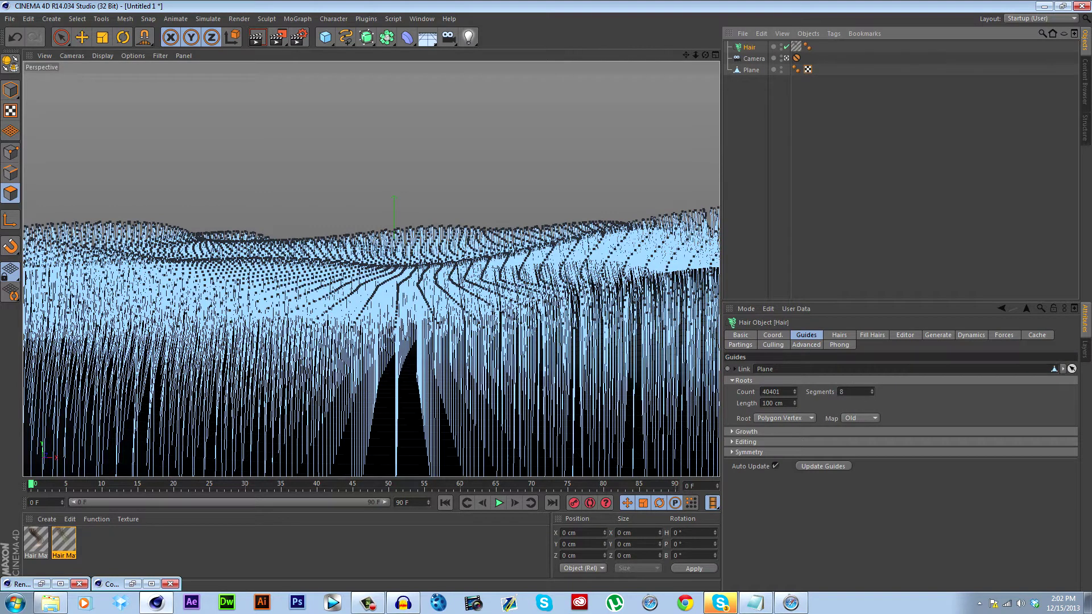
Set the Hair object's hair count to 500000
click(839, 335)
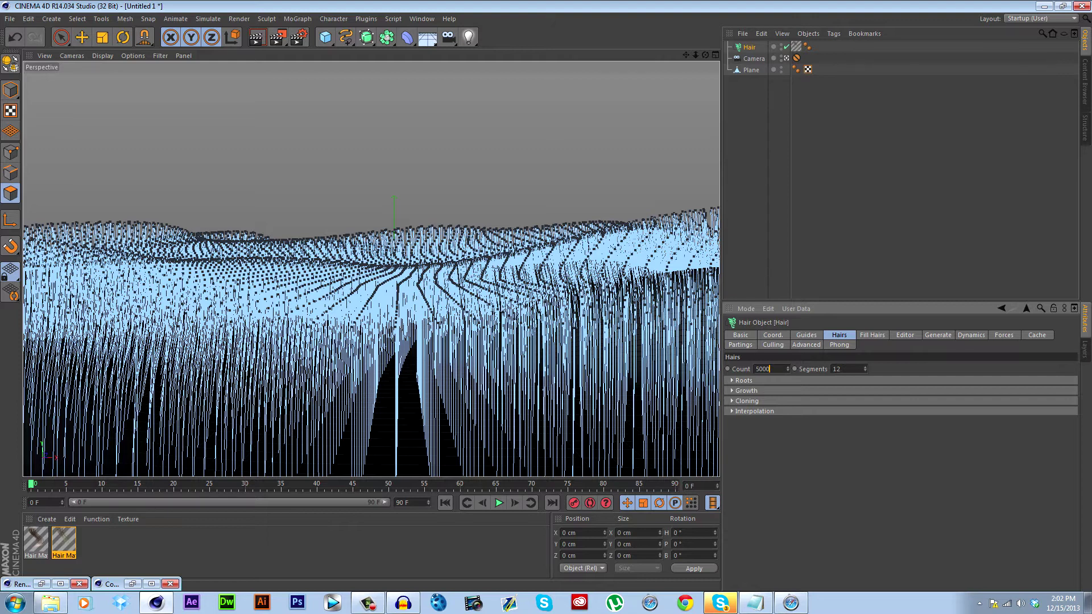
text(00)
key(ctrl+shift+a)
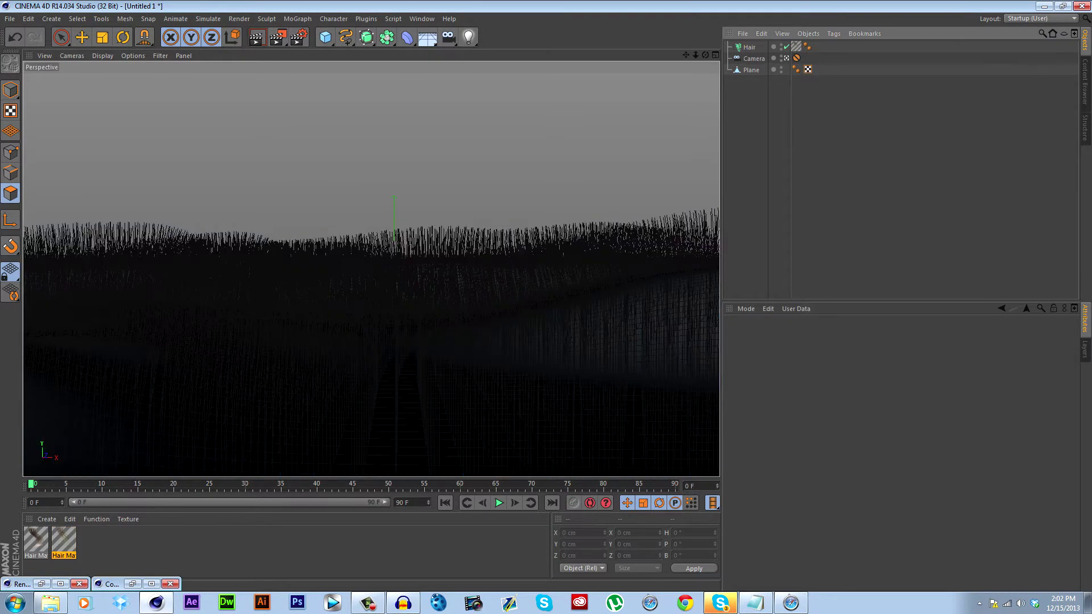
Set the root placement of the Hair object's guides to Polygon Area
click(748, 46)
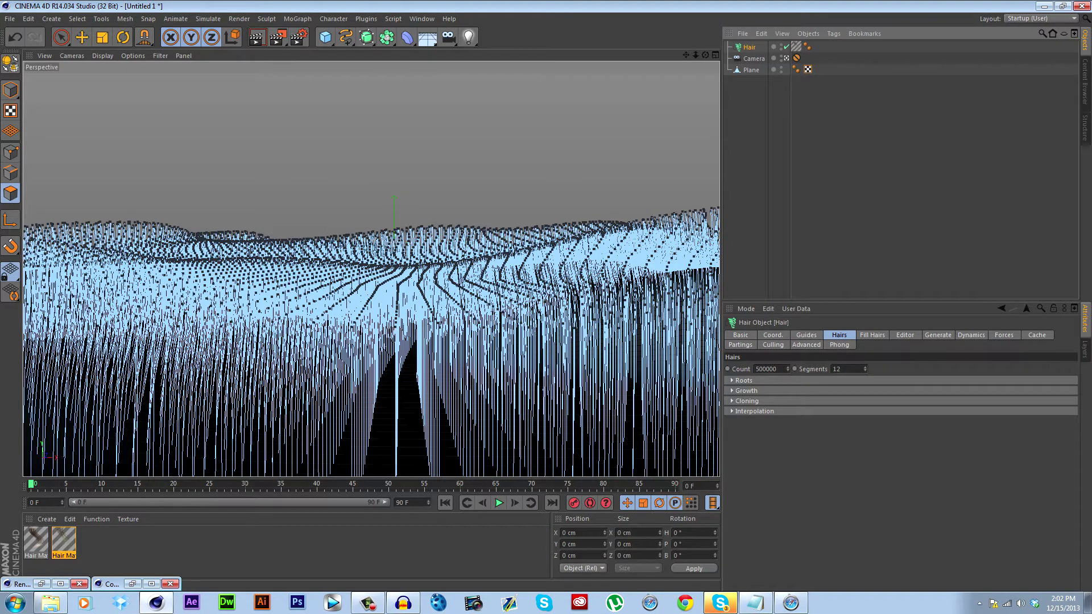
click(805, 334)
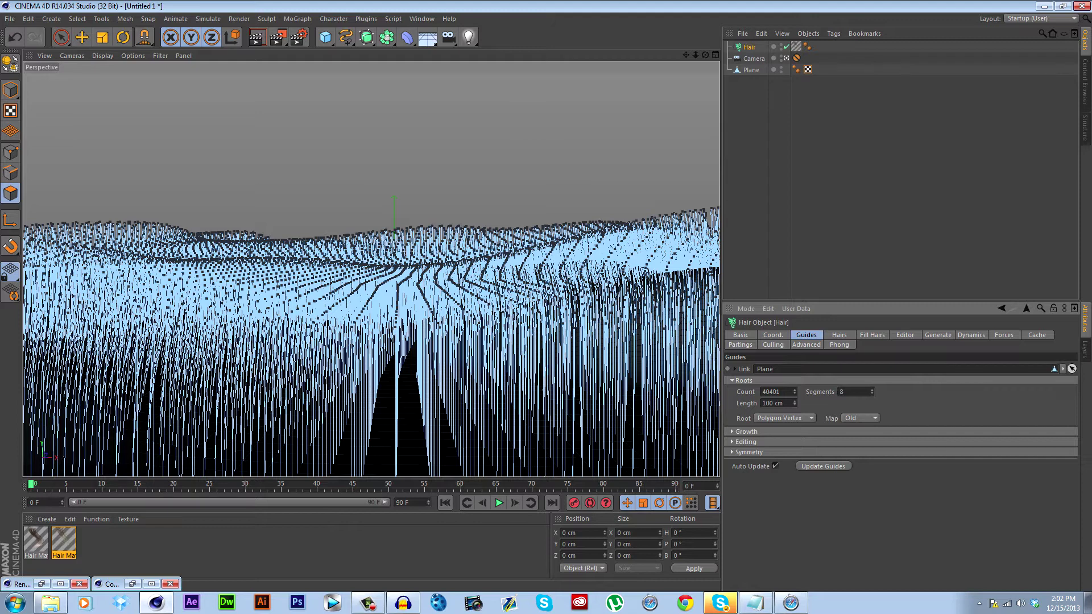
click(784, 417)
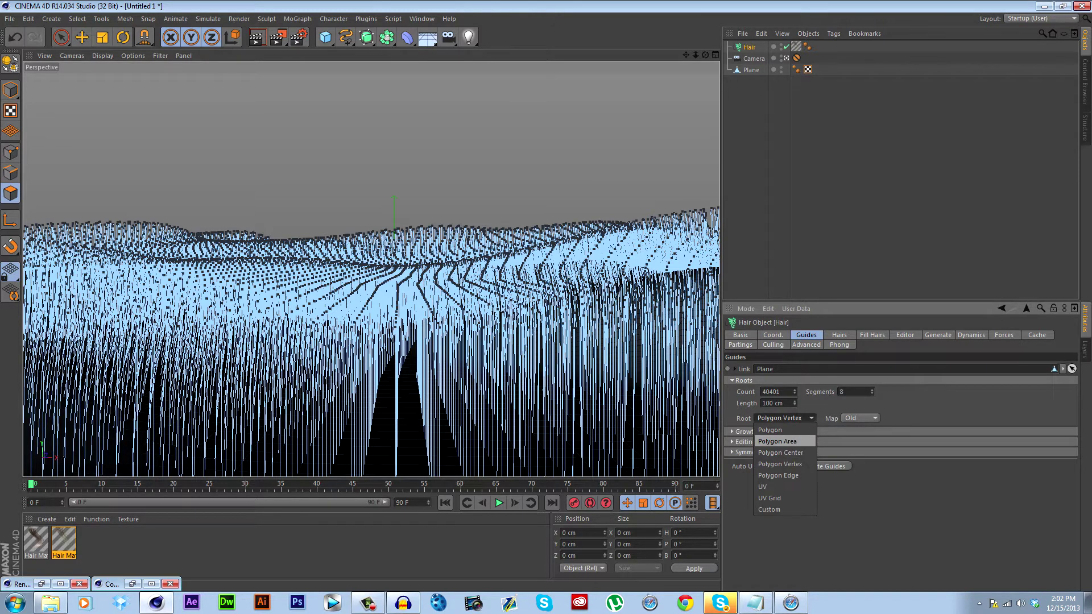
click(777, 441)
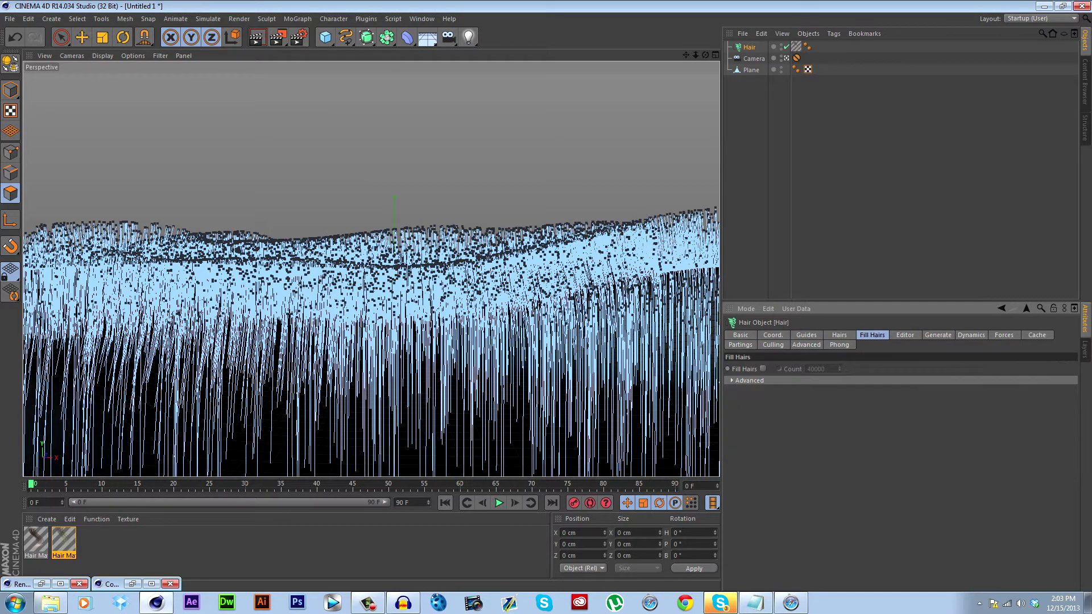
Deselect the Hair object and close the minimized Content Browser and render settings windows
key(ctrl+shift+a)
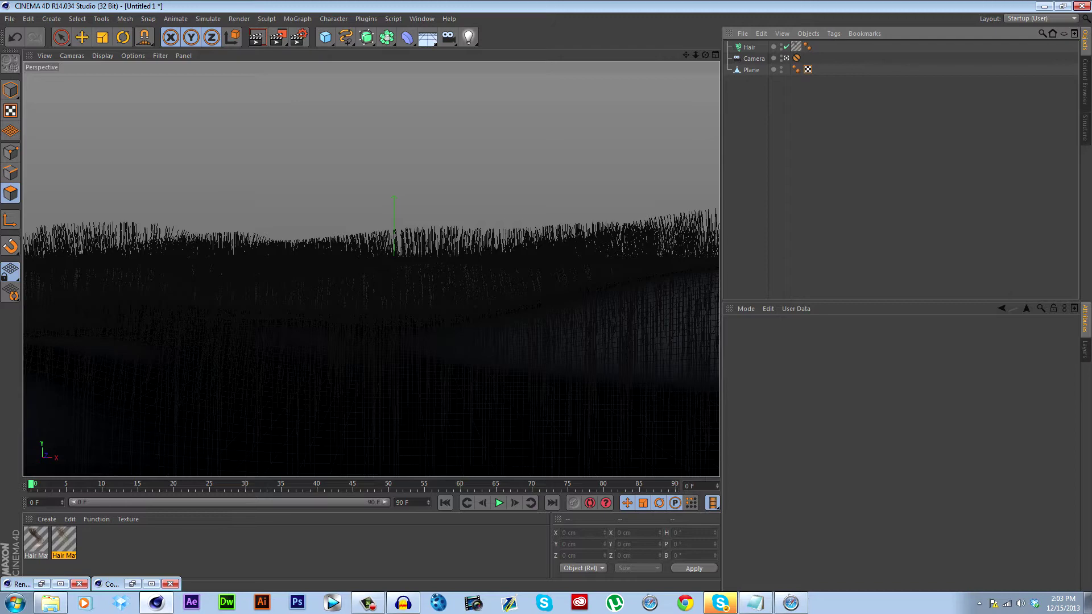
click(169, 584)
click(78, 583)
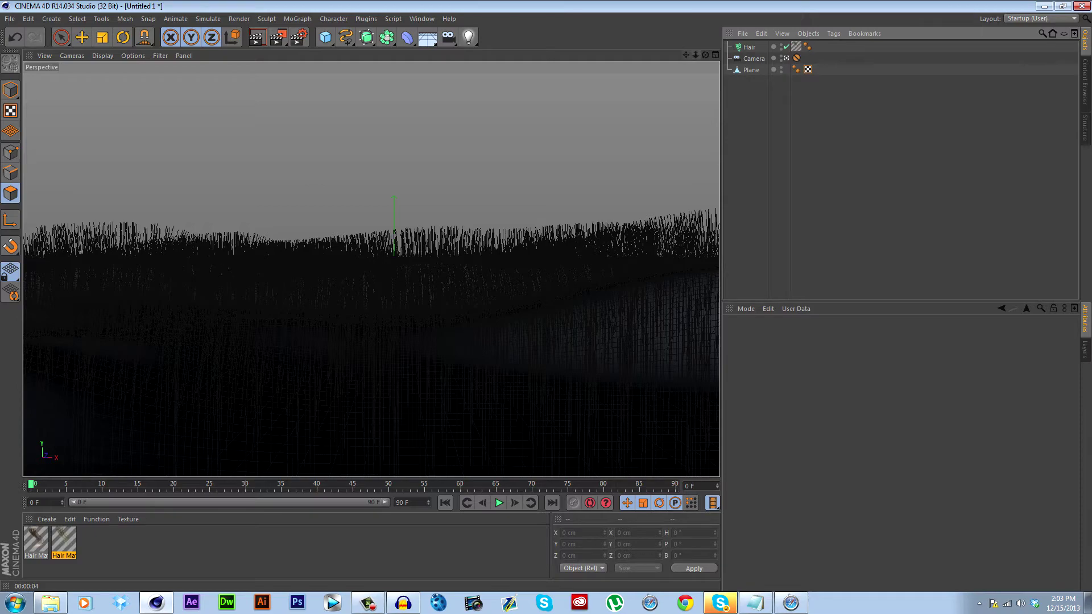
Leave the camera's view, select the Hair object and activate the hair Brush tool
click(786, 58)
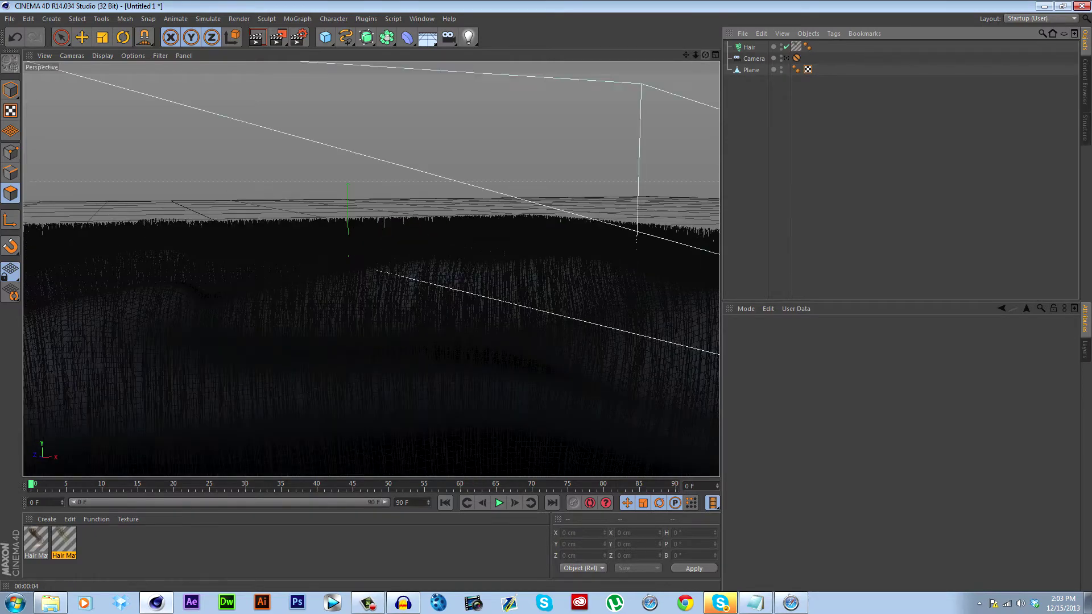
mouse_move(705, 54)
mouse_down()
mouse_move(717, 32)
mouse_move(720, 53)
mouse_up()
alt+drag(370, 269, 370, 269)
click(375, 270)
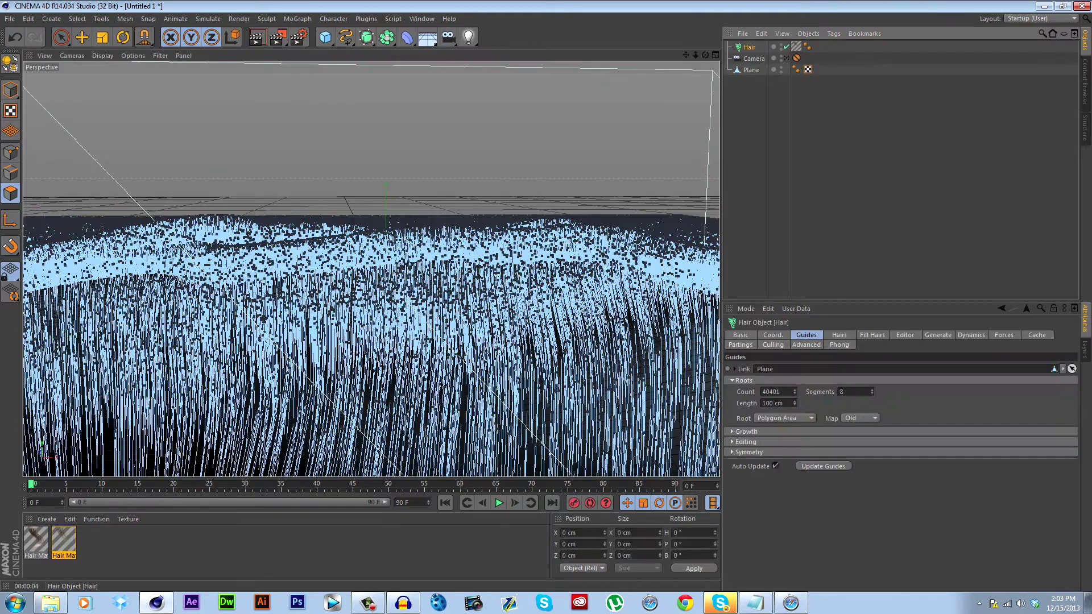
drag(695, 55, 695, 55)
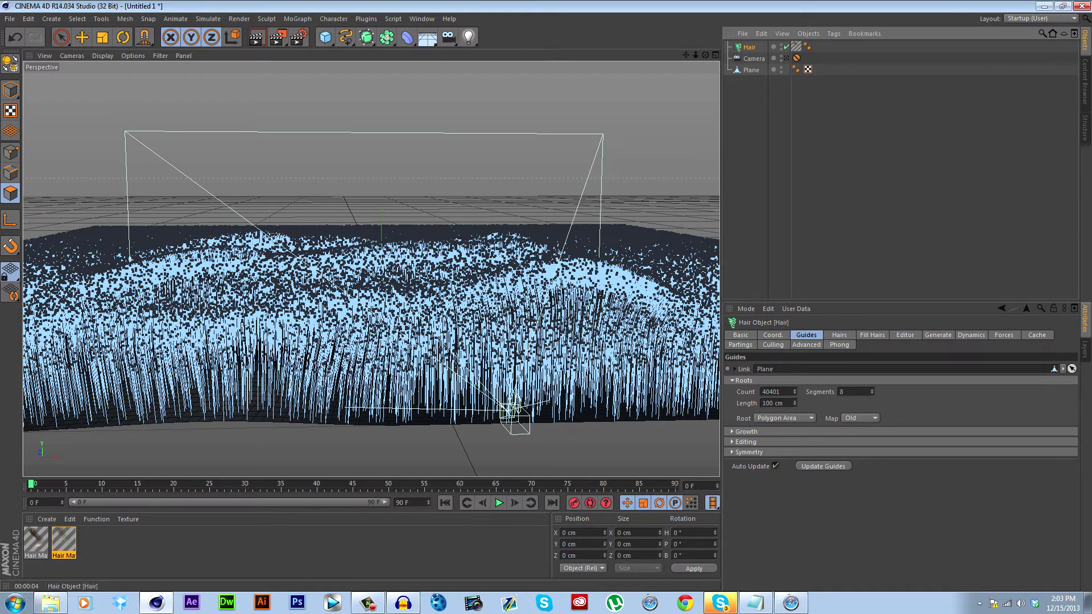
click(208, 18)
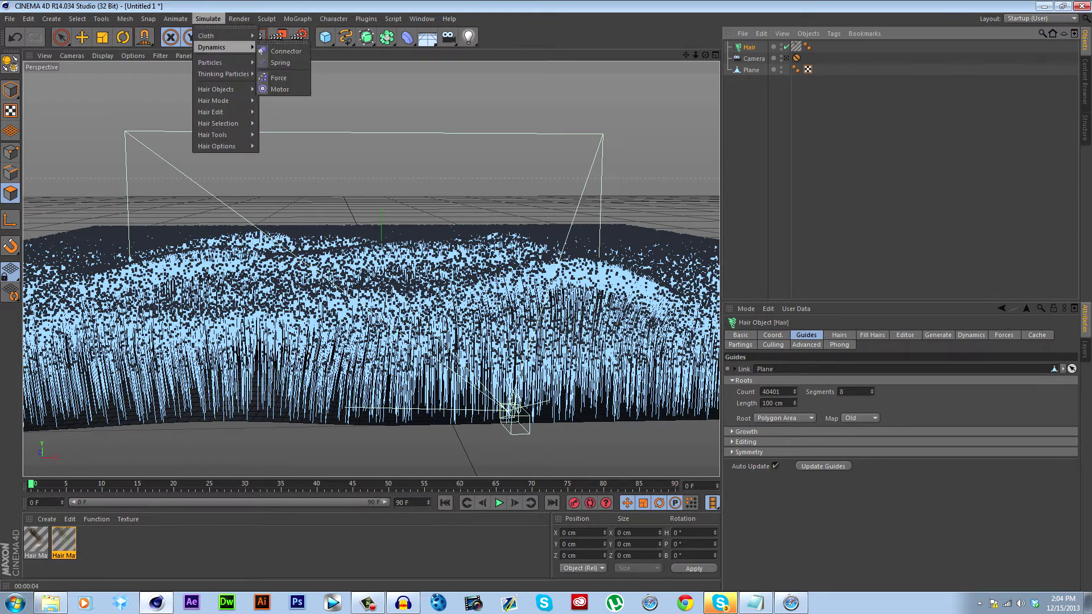
mouse_move(216, 89)
mouse_move(216, 135)
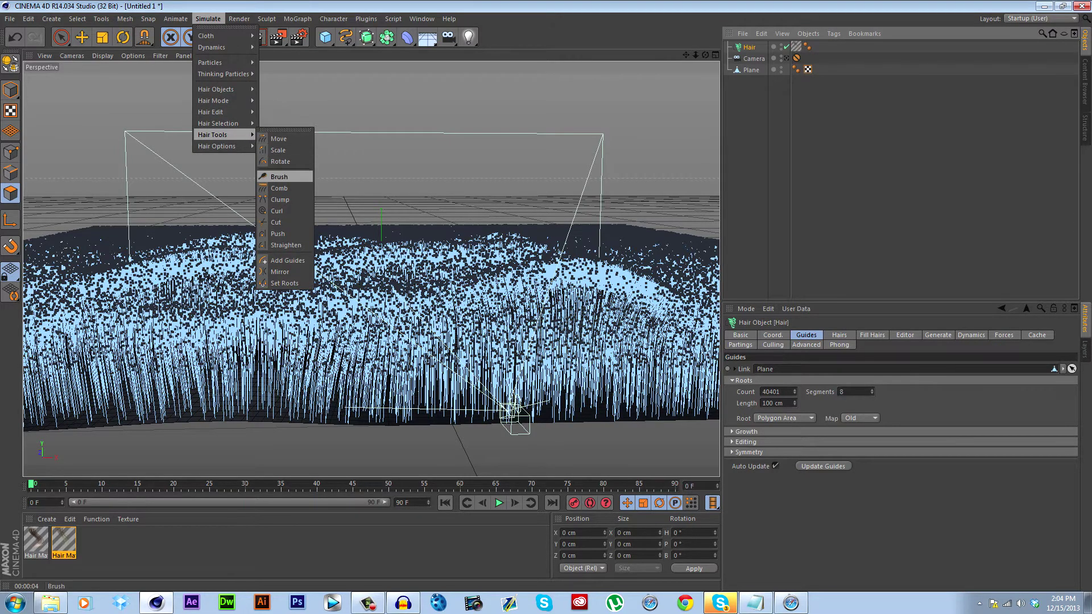
click(278, 176)
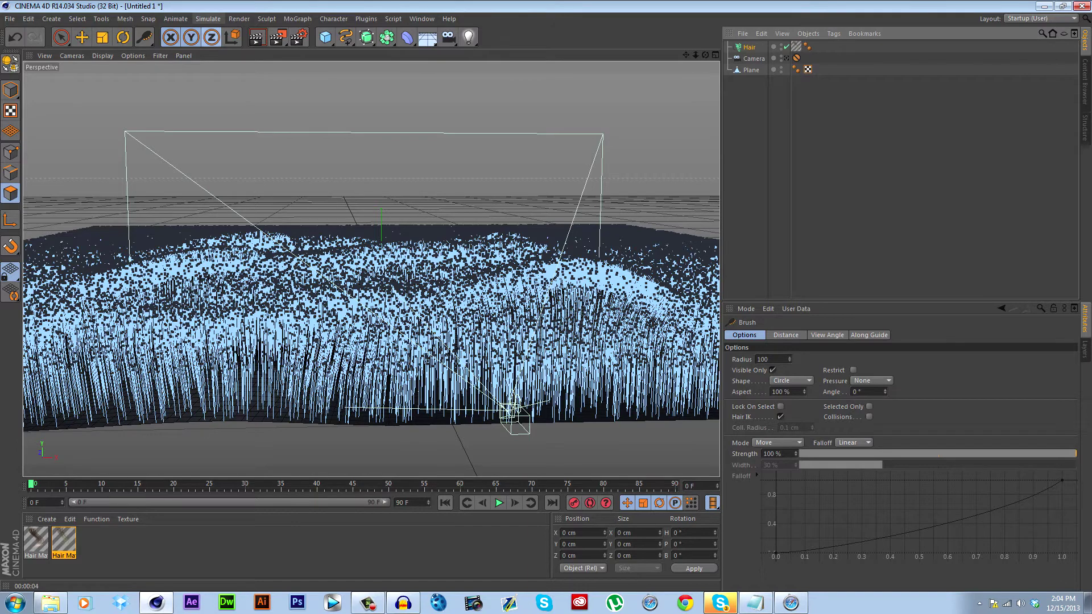
Brush the hair guides across the hills with a radius of 100 so the grass leans in varied directions
click(208, 19)
mouse_move(222, 134)
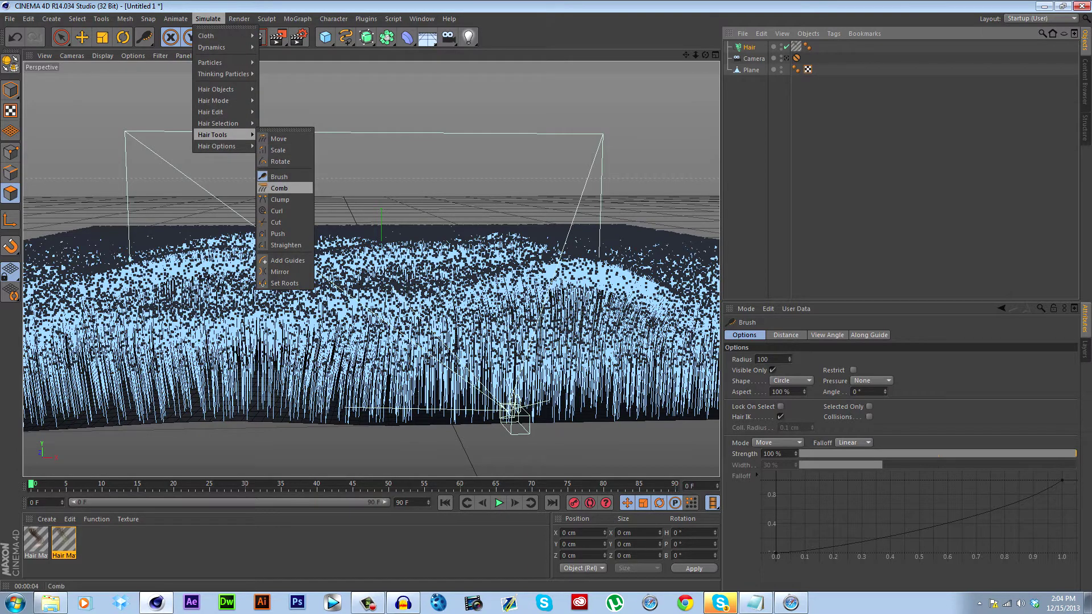
click(715, 87)
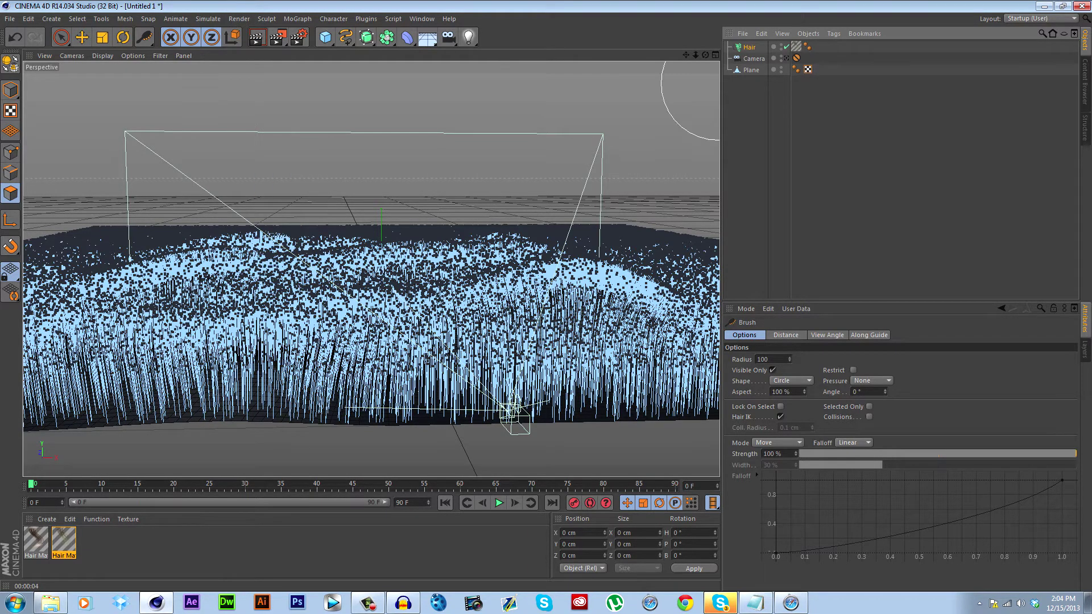
mouse_move(705, 54)
mouse_down()
mouse_move(696, 93)
mouse_move(654, 85)
mouse_move(668, 89)
mouse_up()
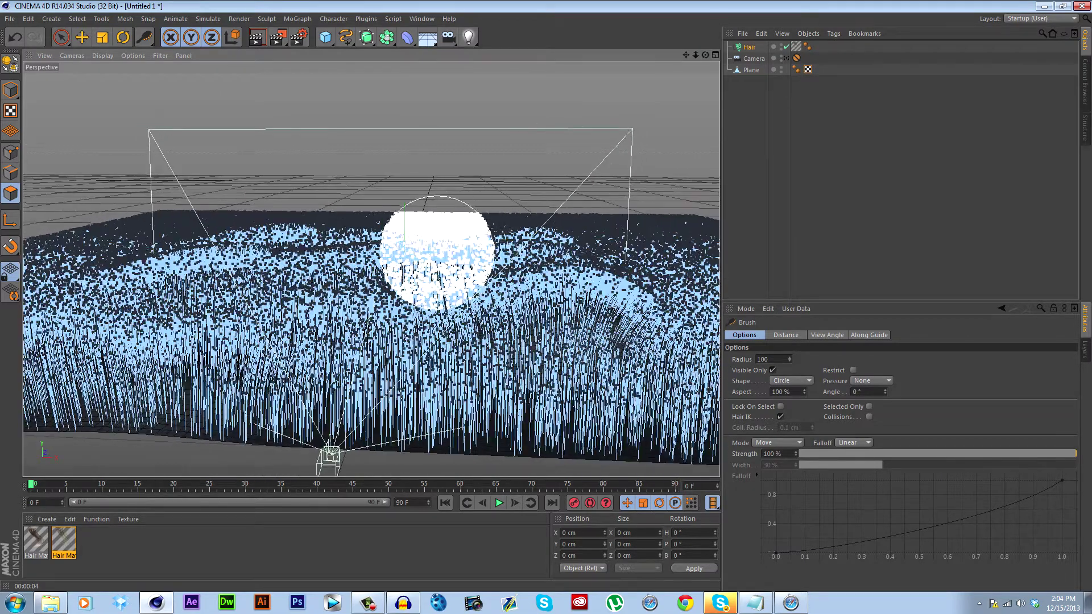
mouse_move(436, 252)
mouse_down()
mouse_move(342, 226)
mouse_move(378, 296)
mouse_move(212, 227)
mouse_move(565, 288)
mouse_move(548, 268)
mouse_move(472, 236)
mouse_up()
mouse_move(630, 301)
mouse_down()
mouse_move(629, 287)
mouse_move(592, 264)
mouse_move(526, 349)
mouse_move(403, 313)
mouse_up()
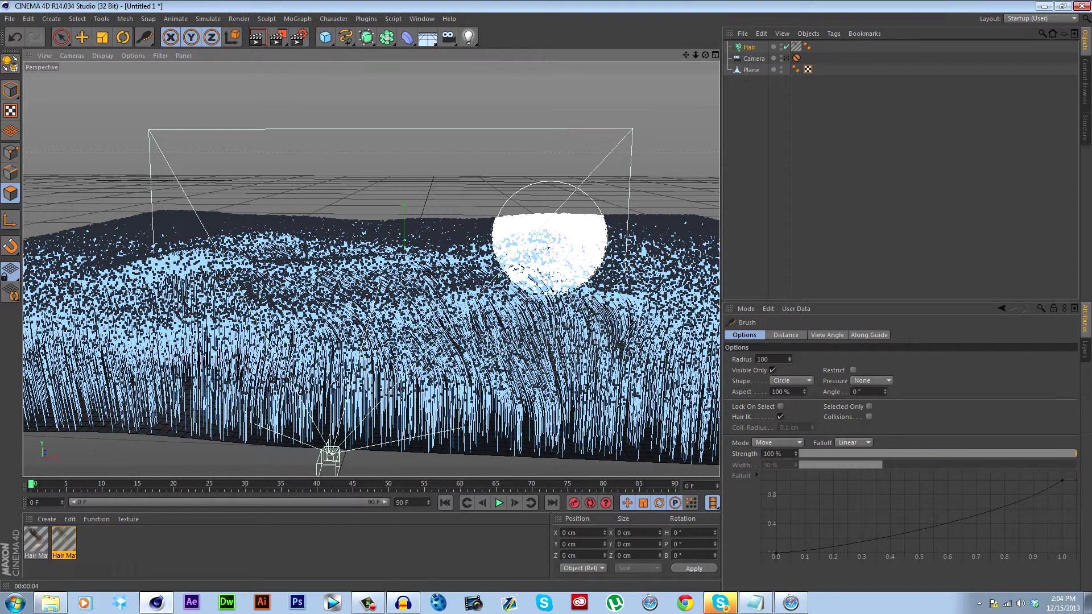
drag(705, 54, 718, 48)
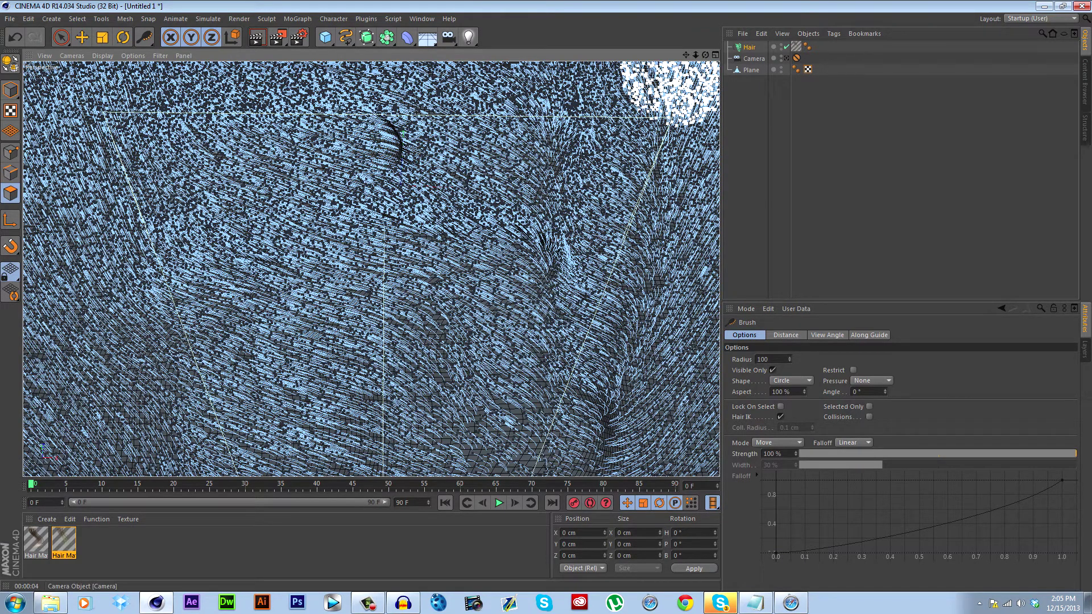
Try further brush strokes on the foreground guides, checking them through the camera, and undo the strokes
click(787, 58)
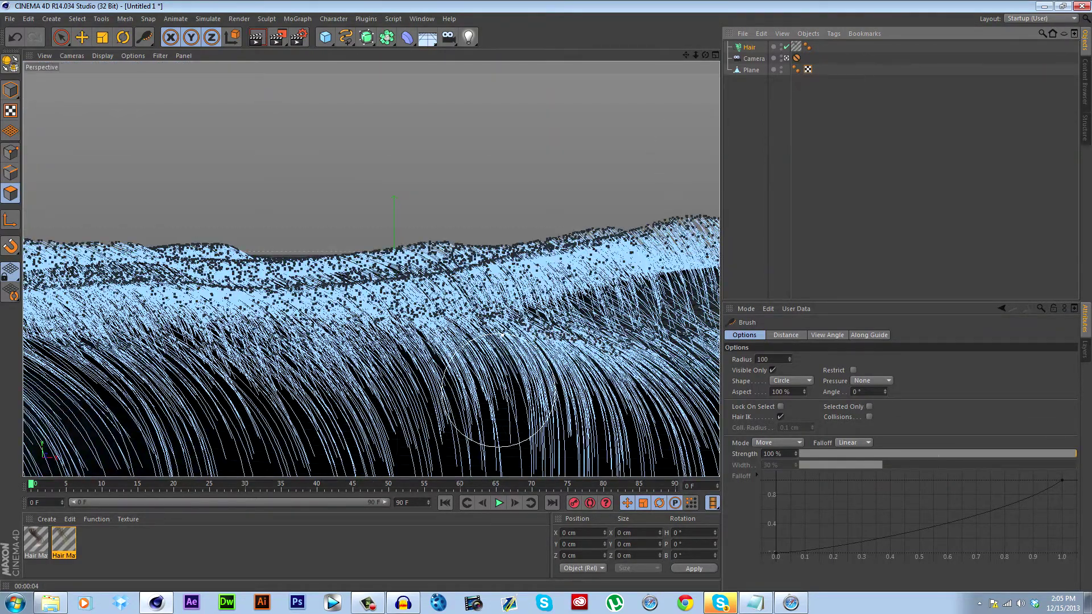
drag(525, 373, 438, 385)
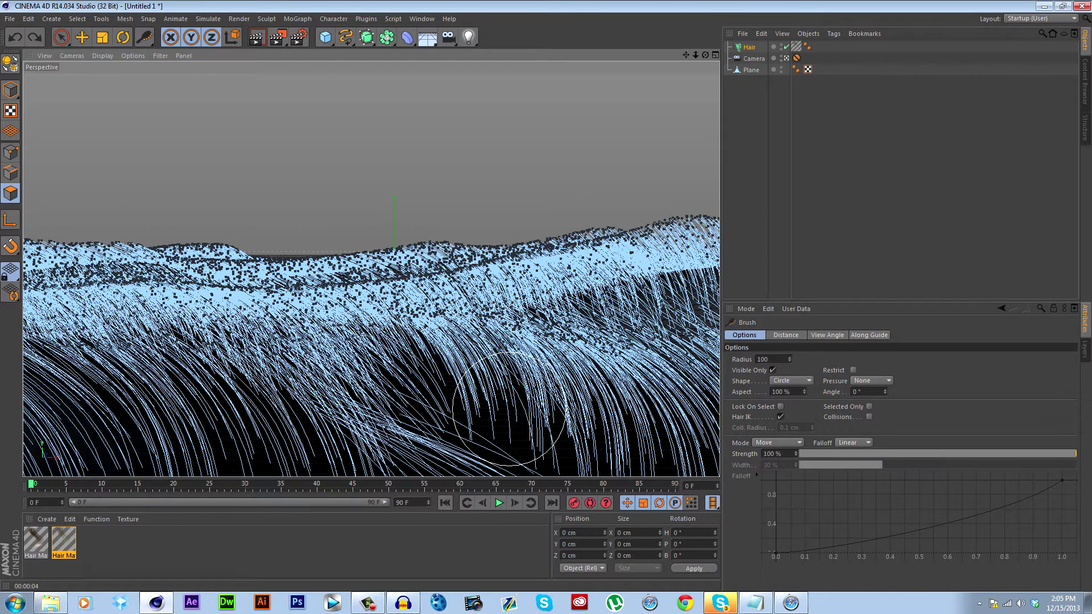
key(ctrl+z)
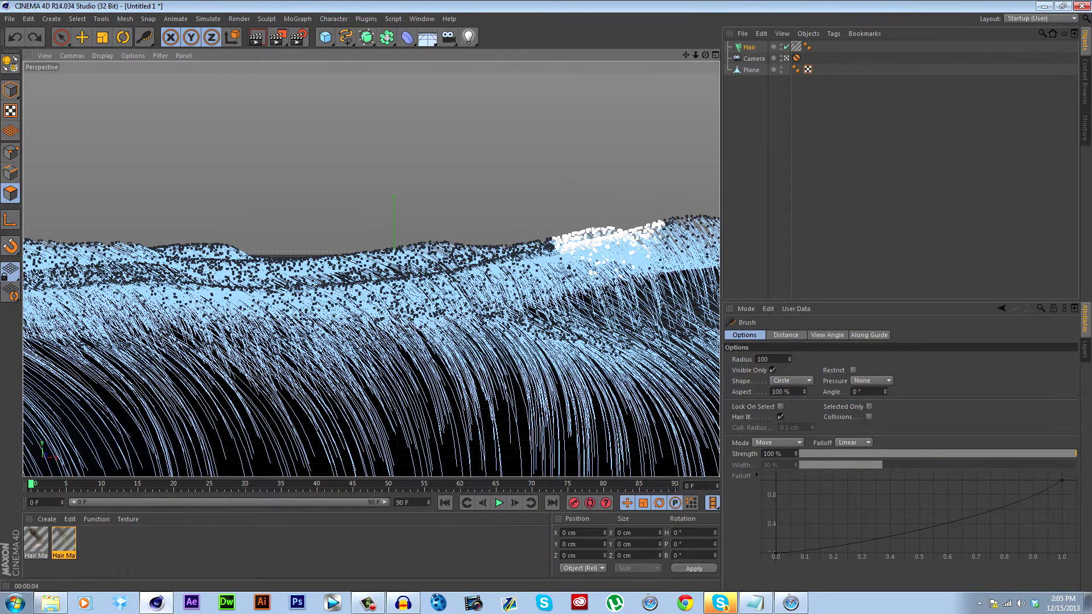
alt+drag(607, 222, 625, 341)
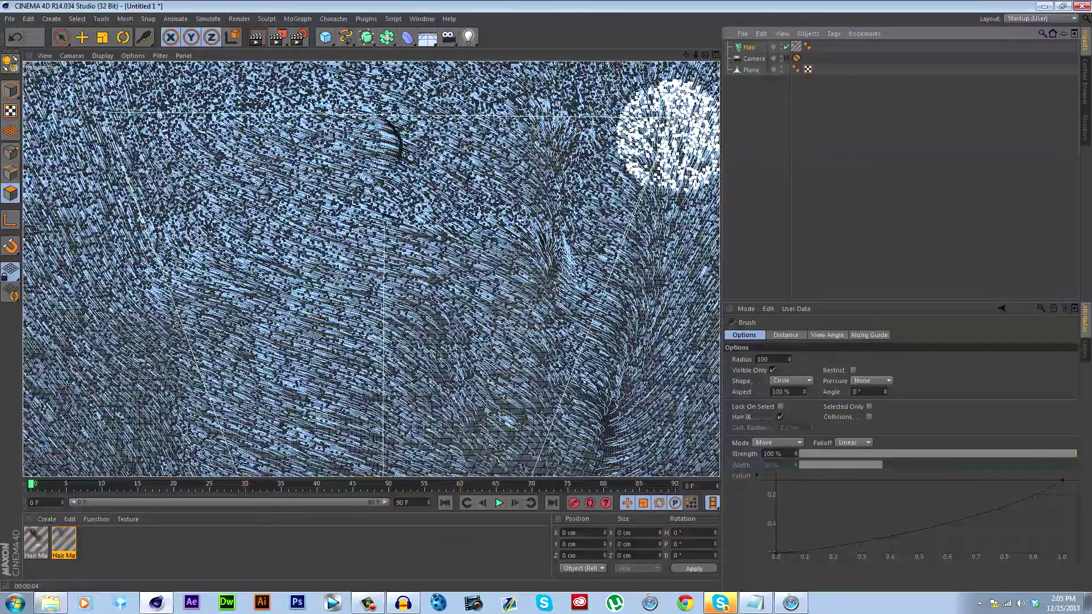
alt+middle_drag(668, 134, 687, 3)
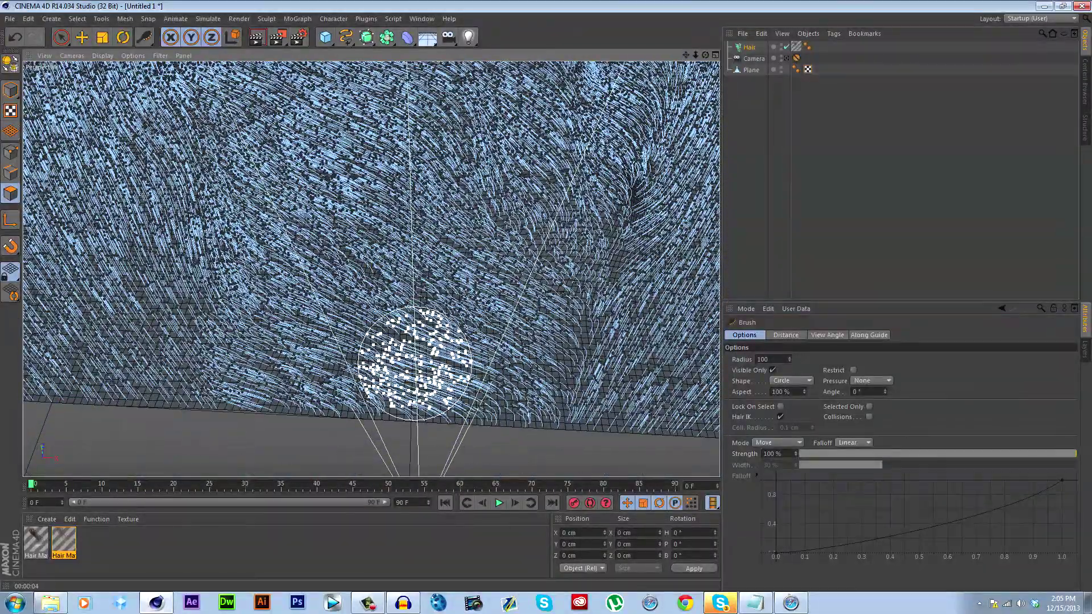
key(ctrl+z)
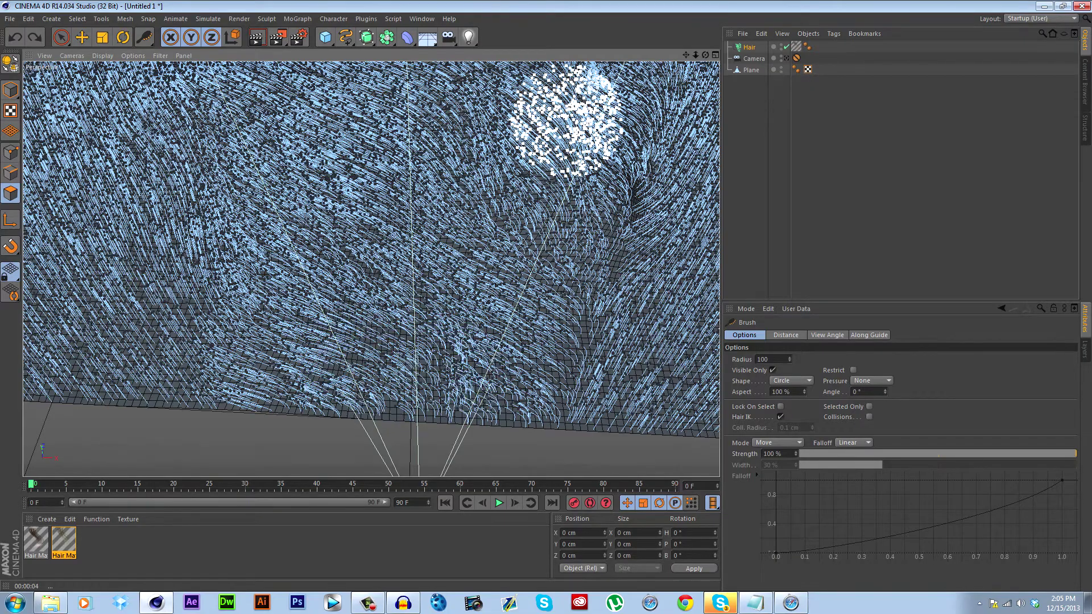
Brush the guides in front of the camera and over the nearby hills toward the terrain's left side
alt+drag(569, 122, 536, 182)
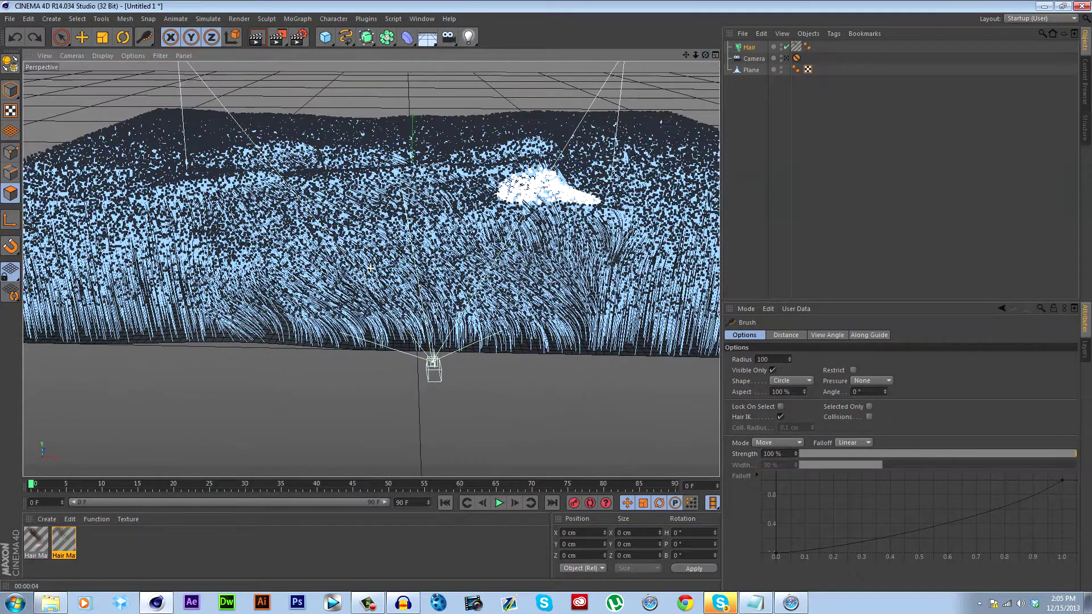
drag(395, 288, 319, 298)
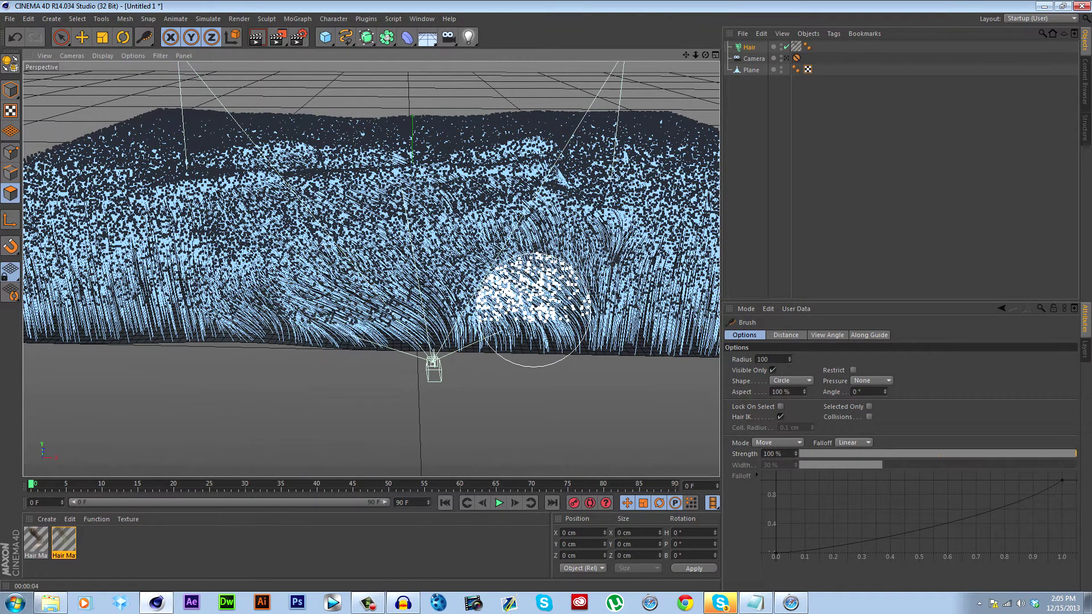
mouse_move(529, 310)
mouse_down()
mouse_move(499, 292)
mouse_move(451, 303)
mouse_move(444, 294)
mouse_up()
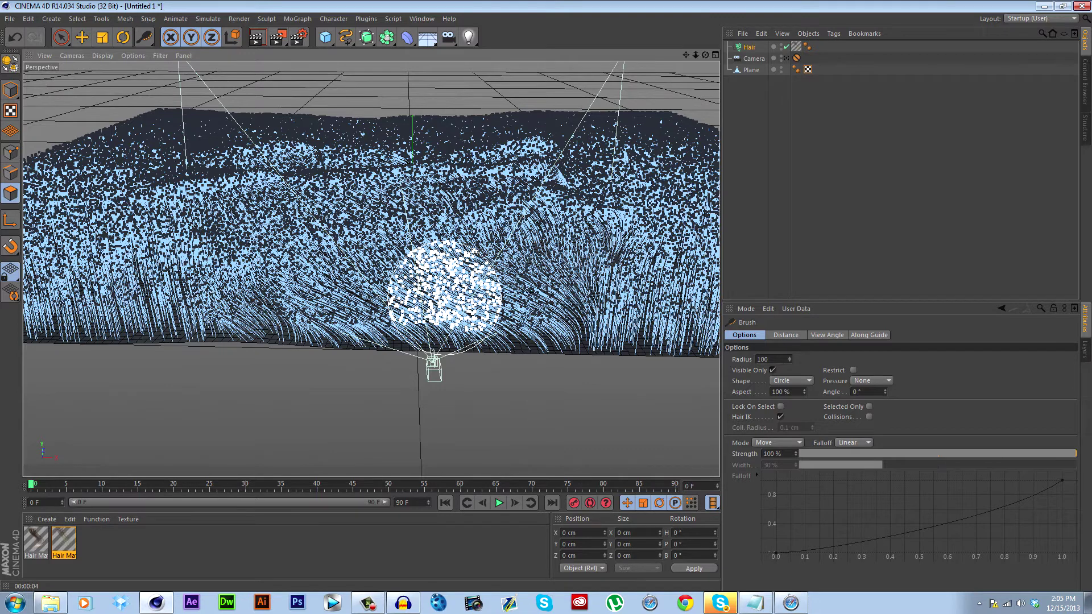
mouse_move(275, 266)
mouse_down()
mouse_move(258, 257)
mouse_move(230, 267)
mouse_move(214, 292)
mouse_move(183, 256)
mouse_move(164, 256)
mouse_up()
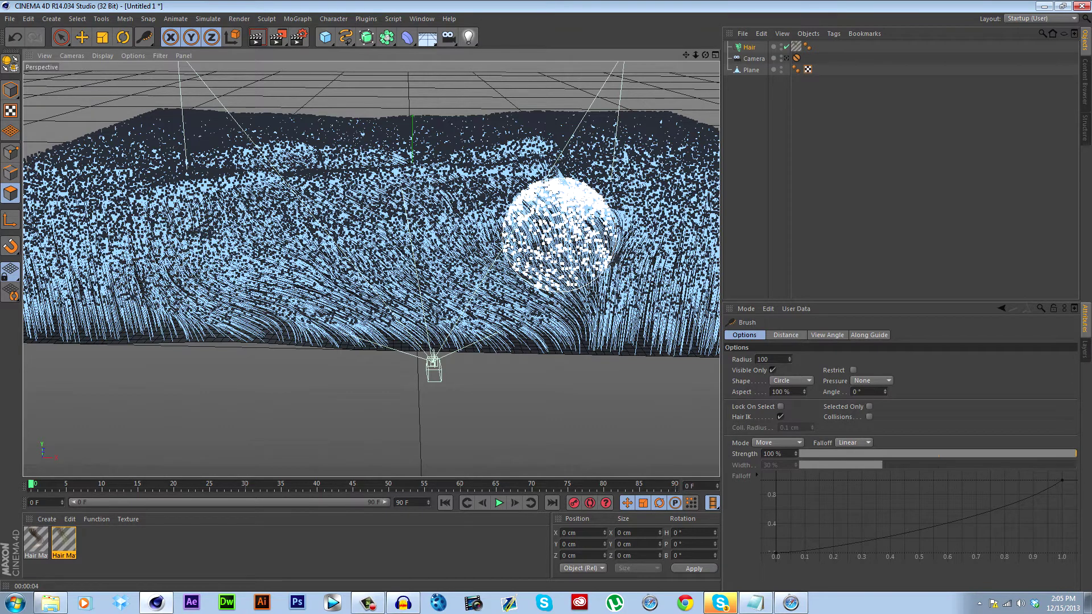
drag(559, 237, 468, 226)
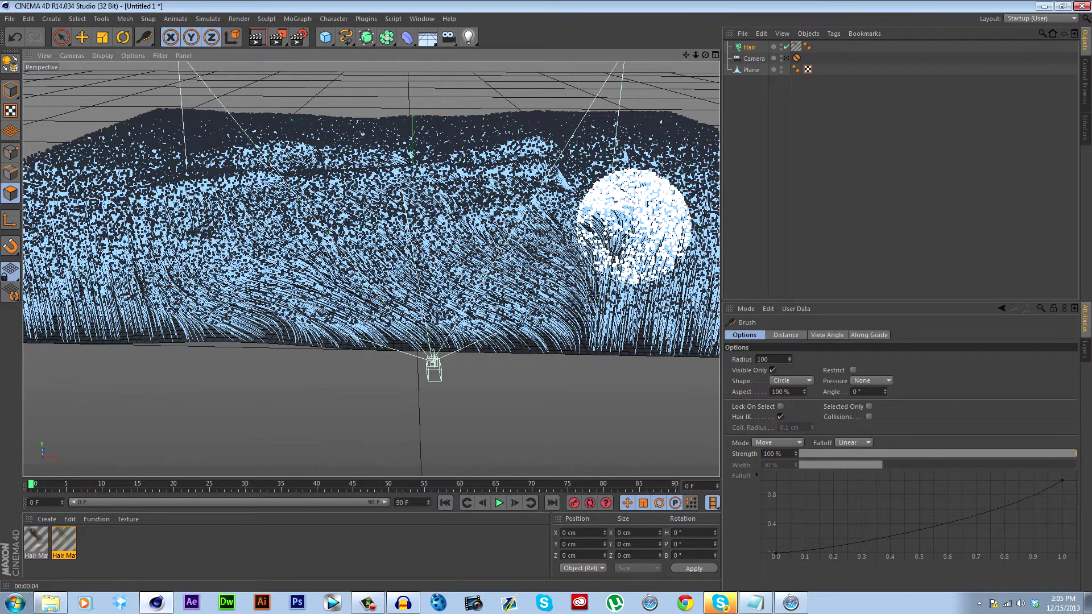
mouse_move(633, 227)
mouse_down()
mouse_move(597, 219)
mouse_move(614, 312)
mouse_move(572, 304)
mouse_up()
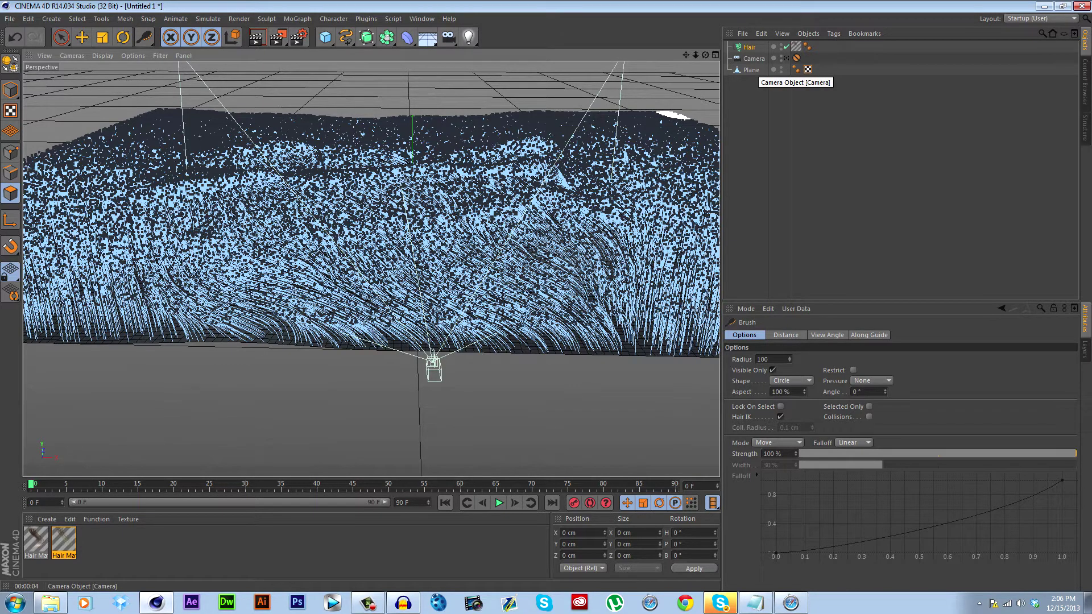
Return to the camera's view, delete its Protection tag and slightly adjust the camera's framing
click(786, 58)
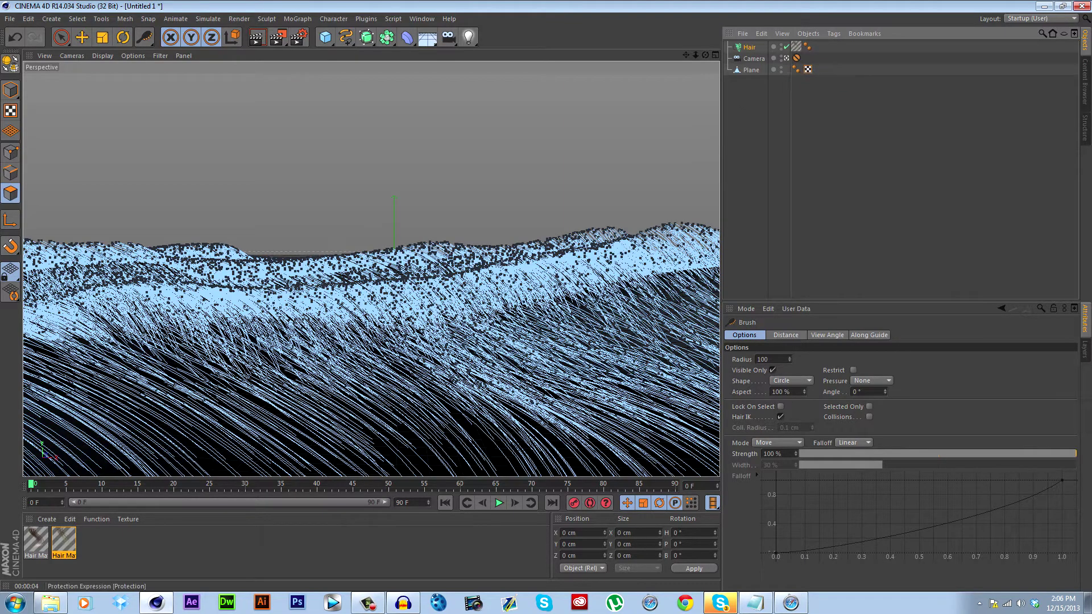
click(796, 58)
key(Delete)
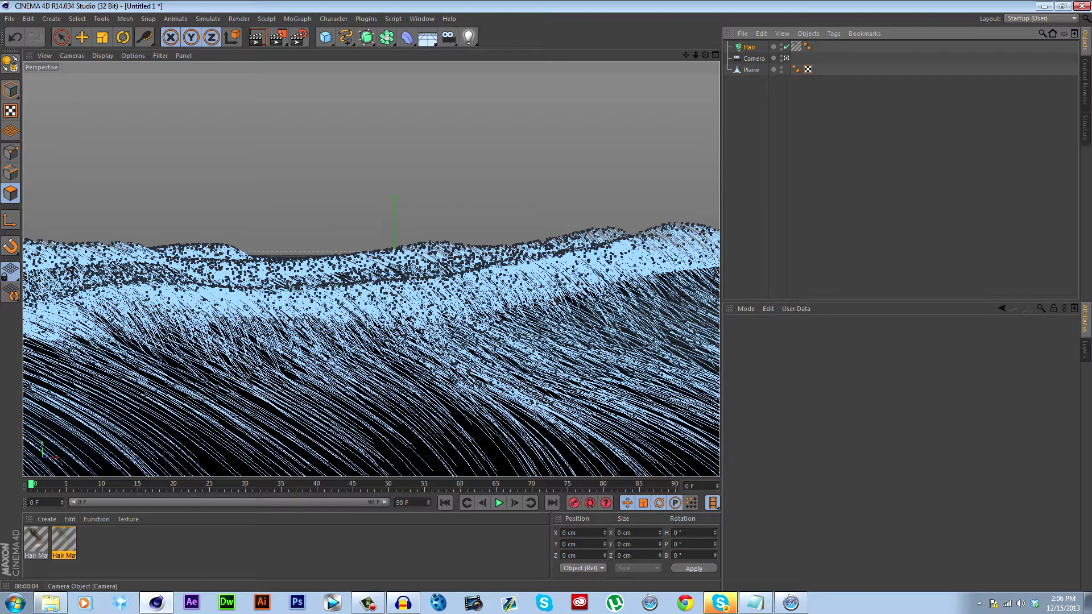
drag(695, 54, 715, 54)
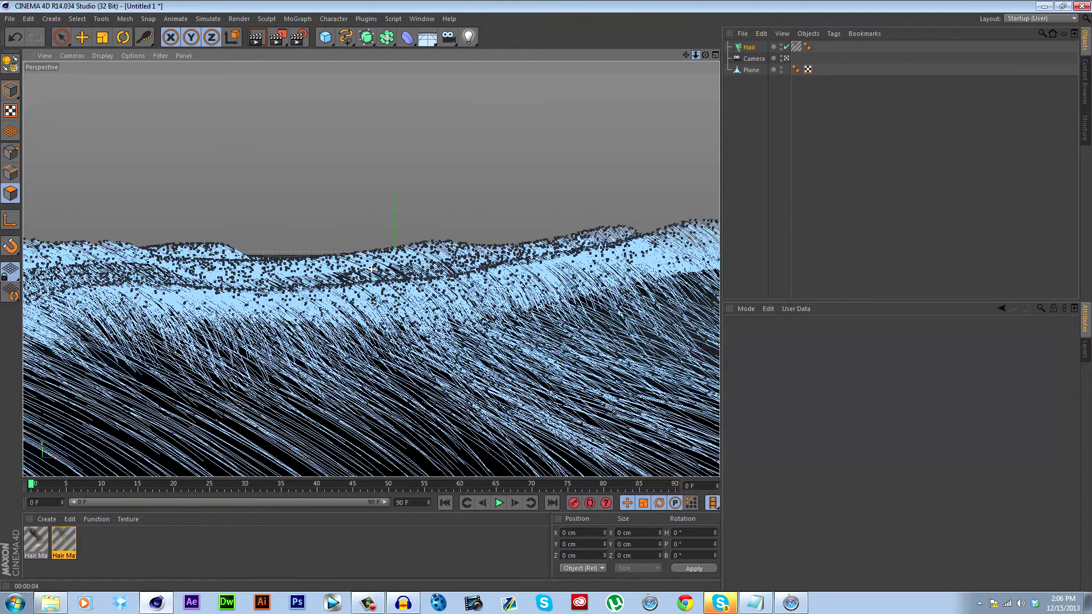
Add a Protection tag to the Camera object to lock it
right_click(755, 59)
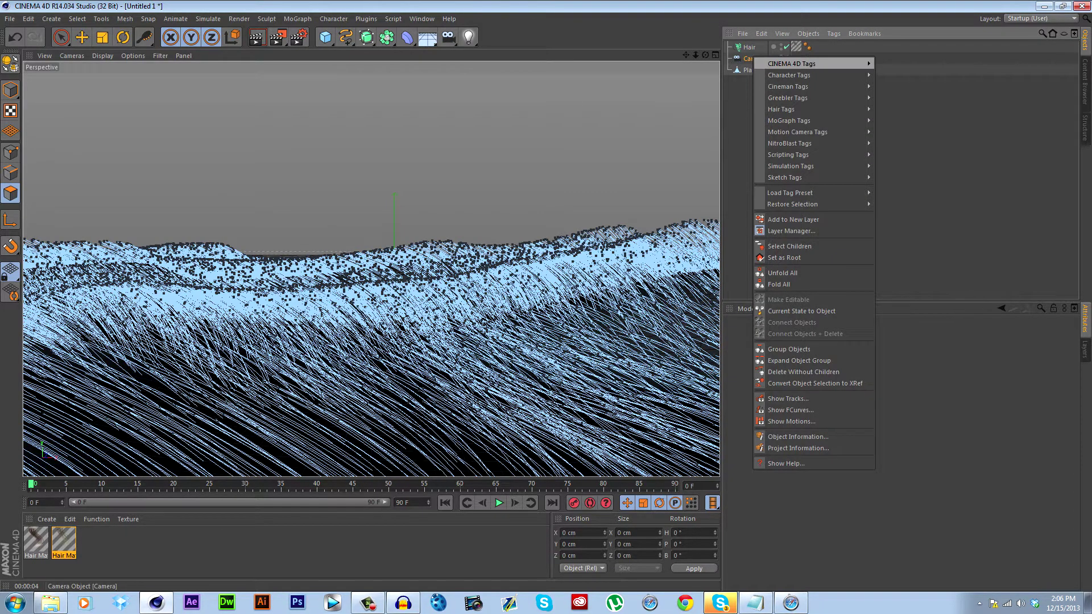
mouse_move(813, 63)
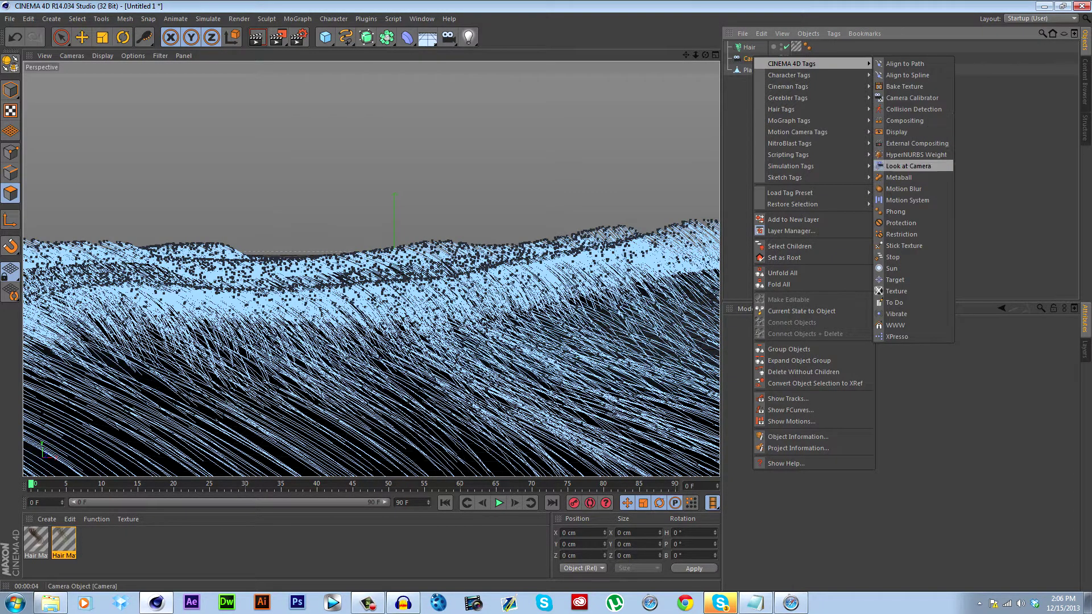
click(901, 222)
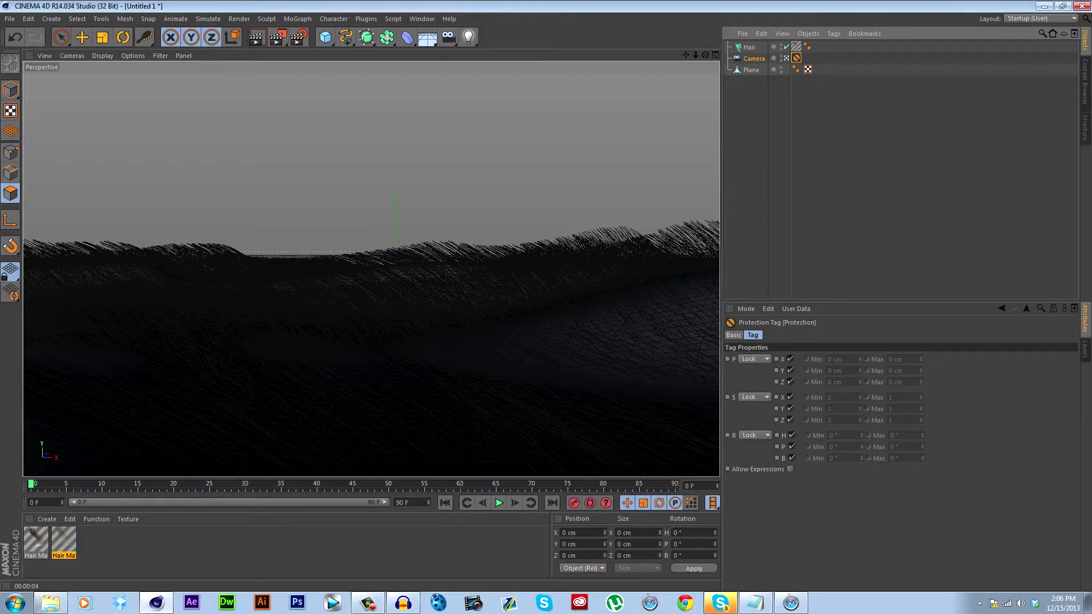
Review the Hair object's guide and hair count settings, and deselect the object
click(748, 48)
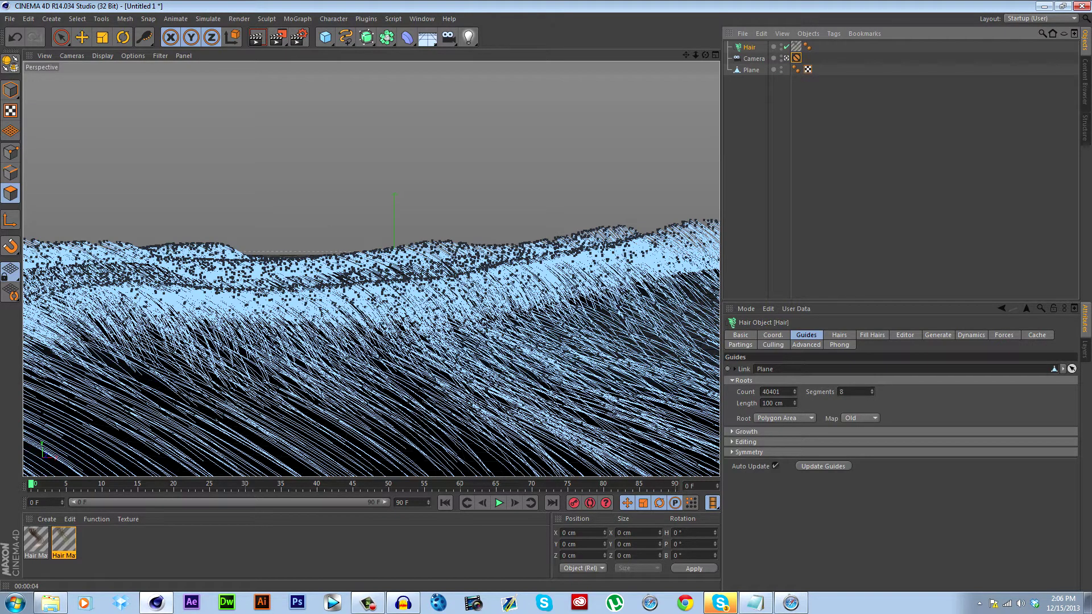
click(779, 391)
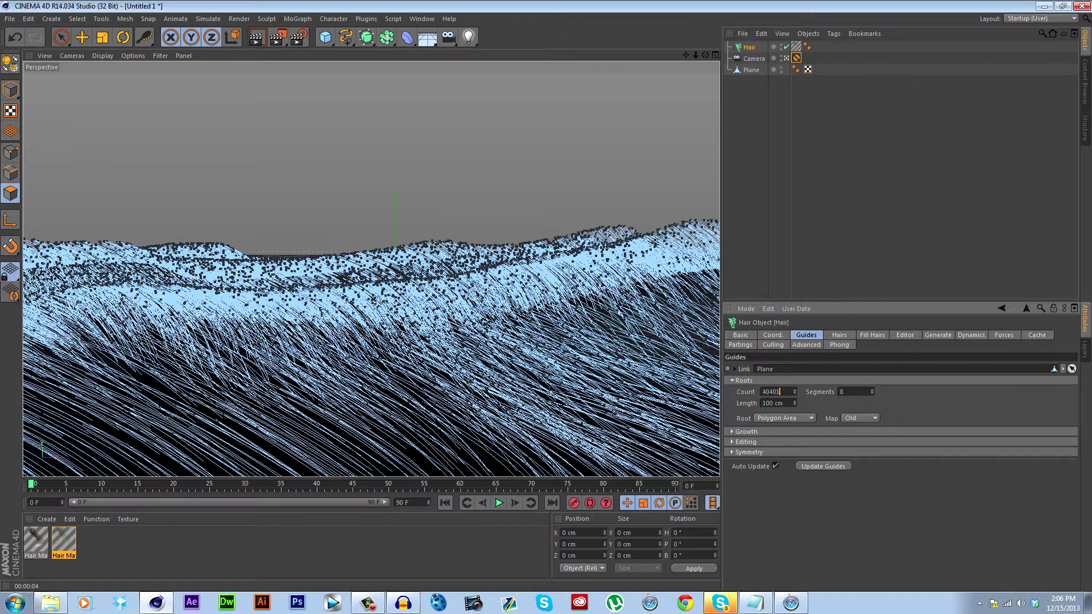
click(839, 335)
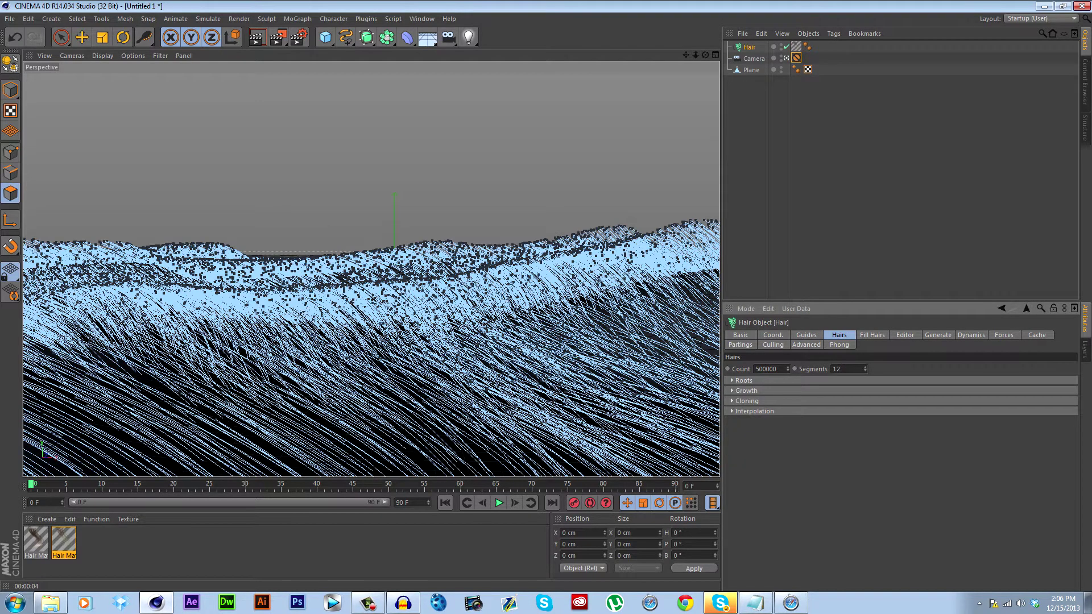
click(806, 335)
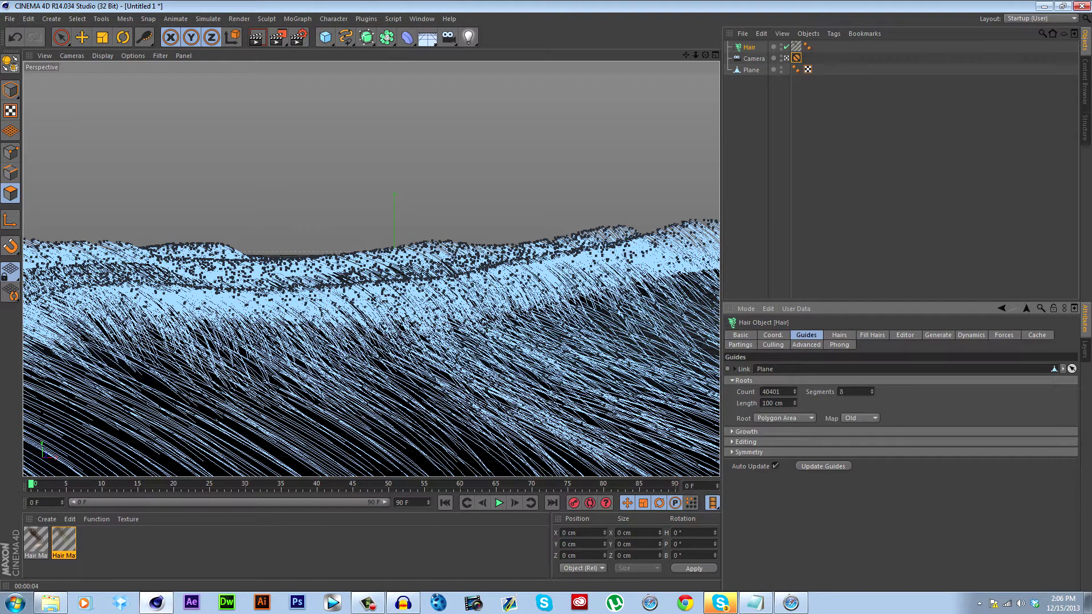
click(839, 335)
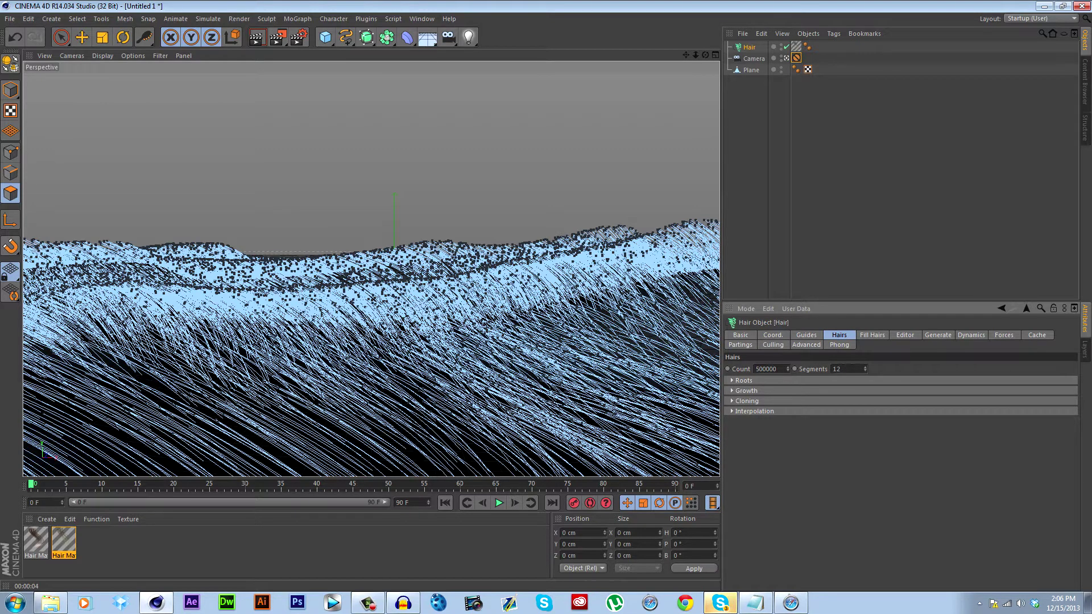
key(ctrl+shift+a)
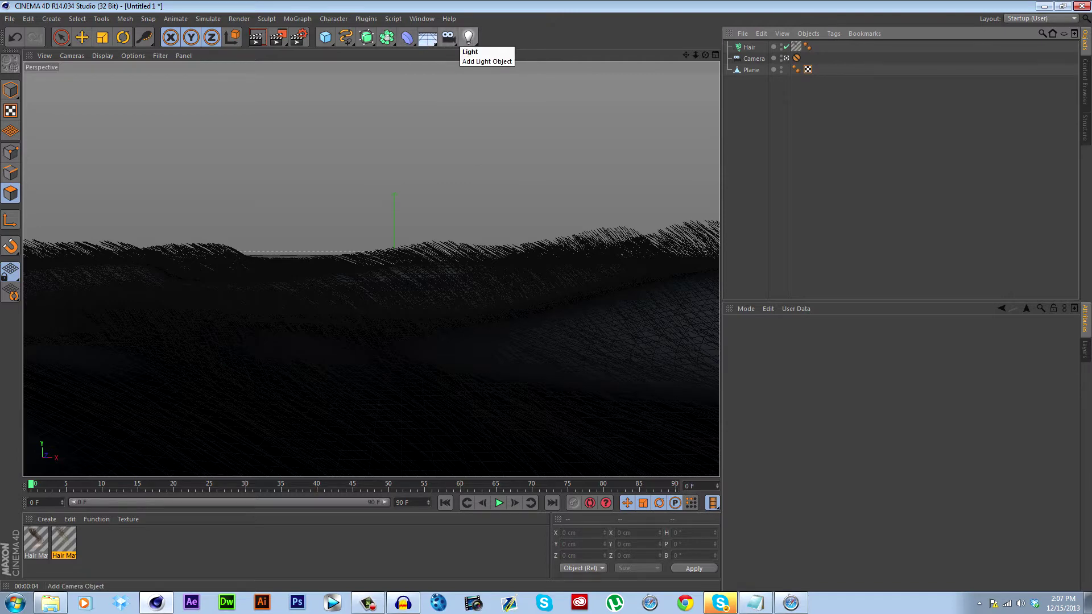
Add a Physical Sky object to the scene and look through its time, sky and sun settings
click(427, 37)
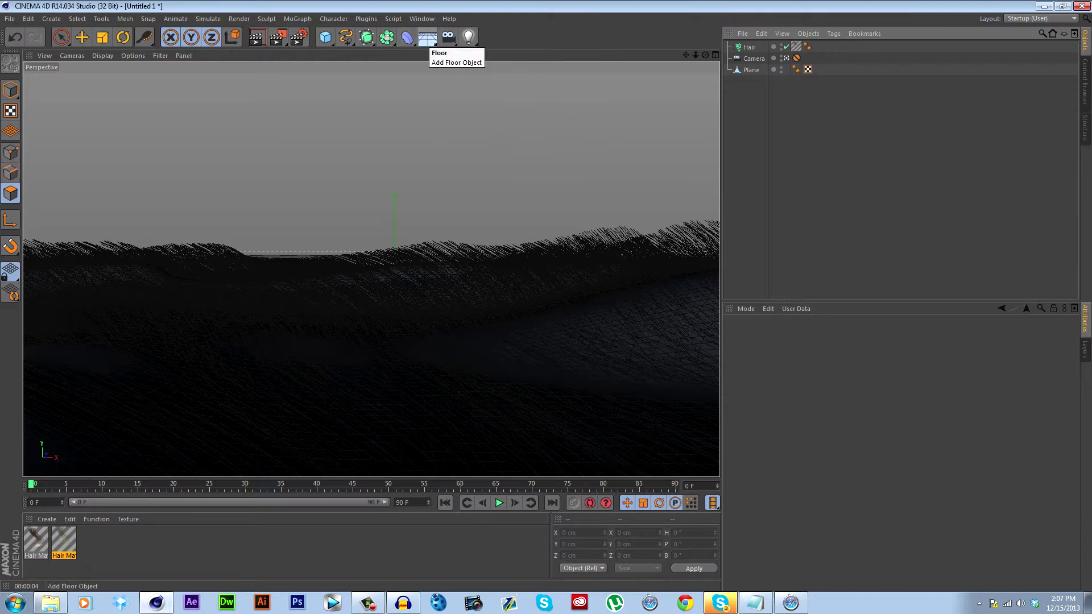
click(427, 38)
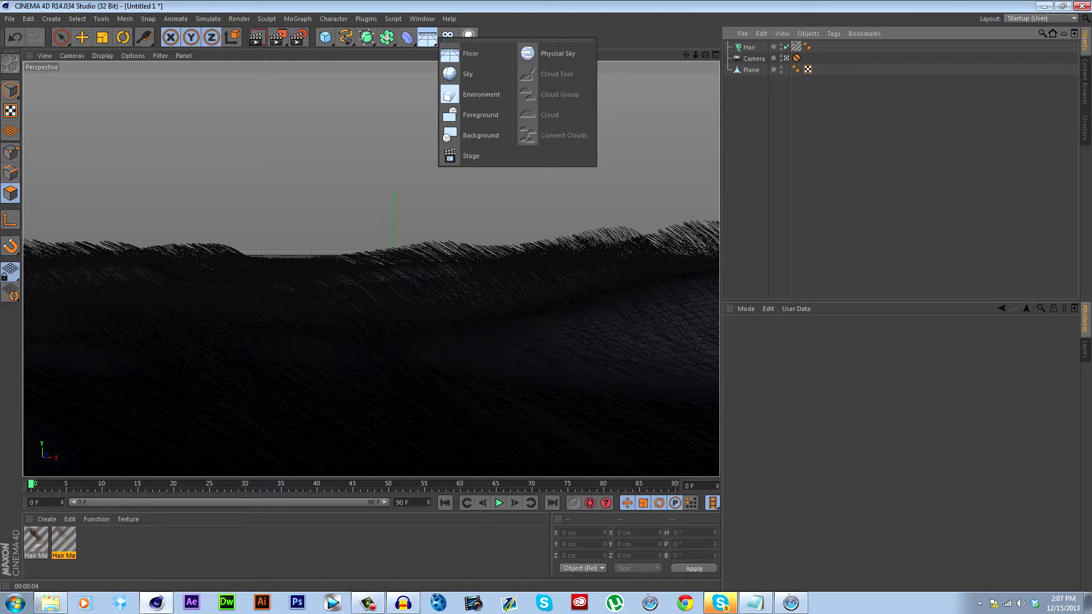
click(527, 53)
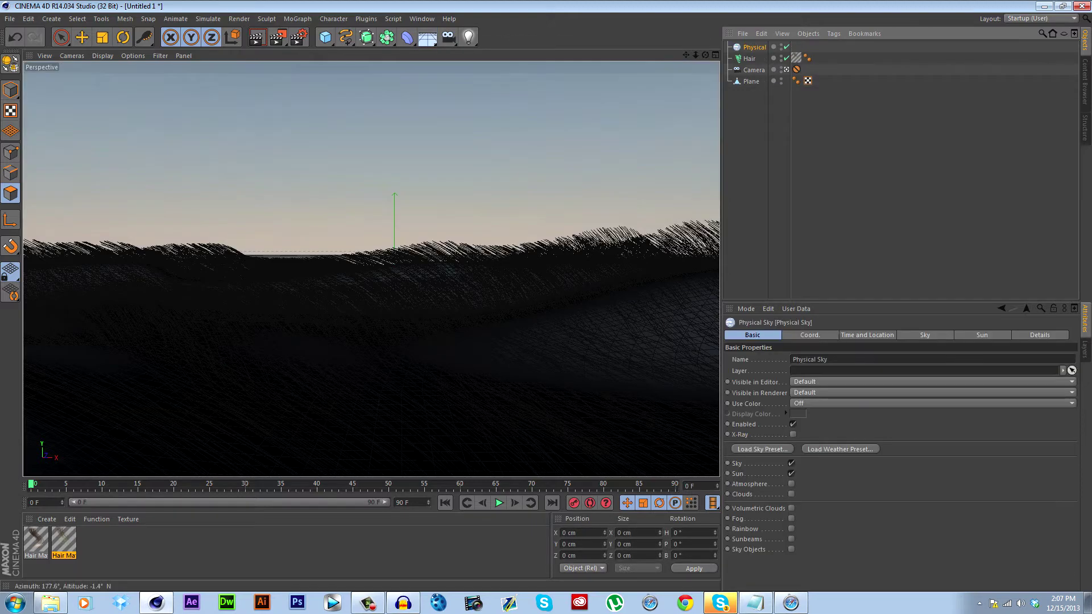
click(809, 335)
click(867, 335)
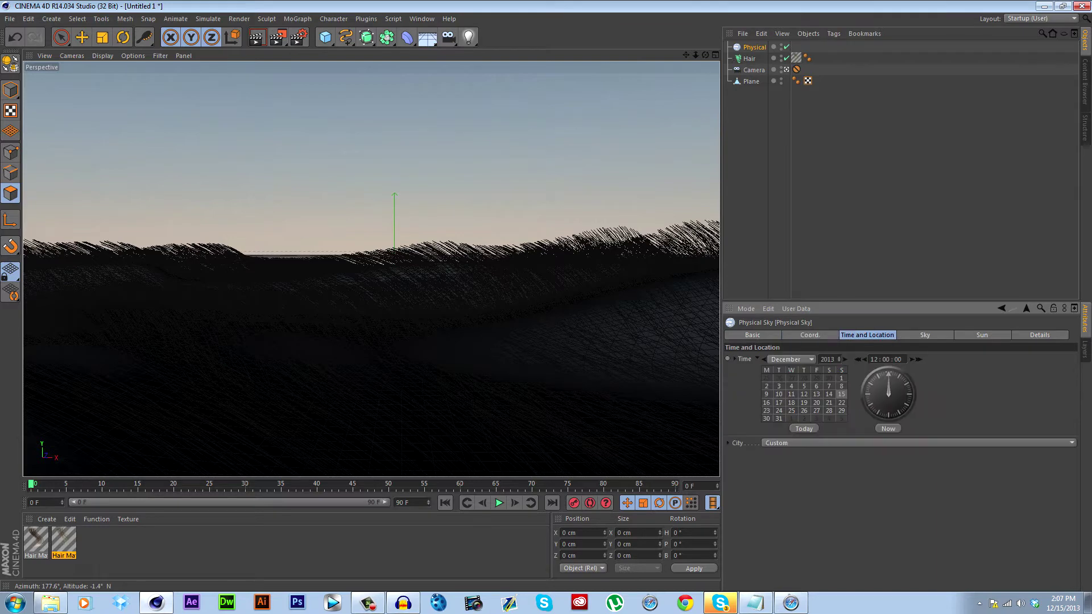
click(924, 335)
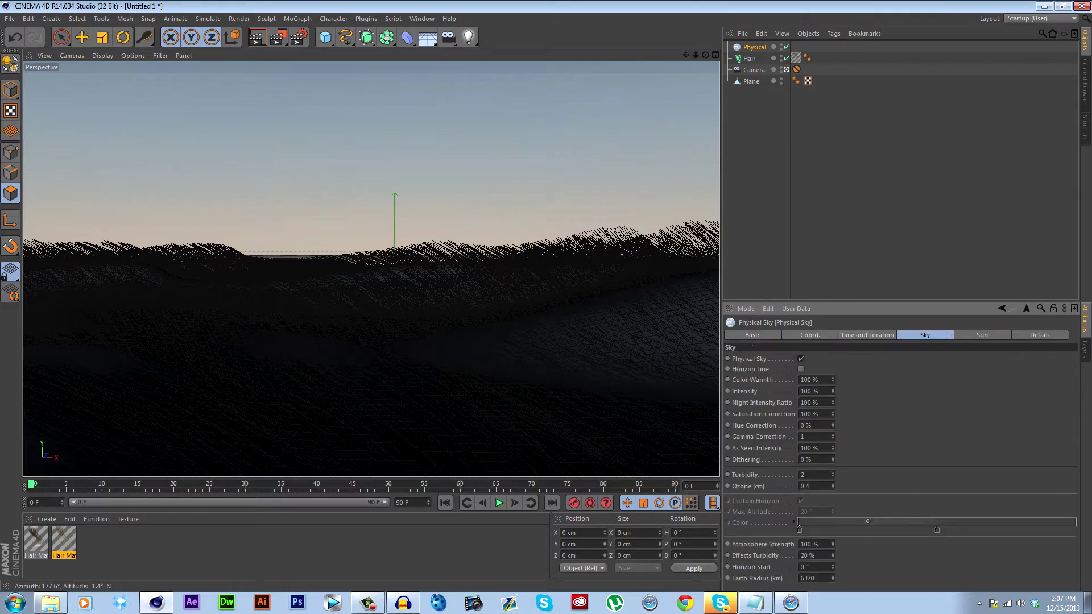
click(982, 335)
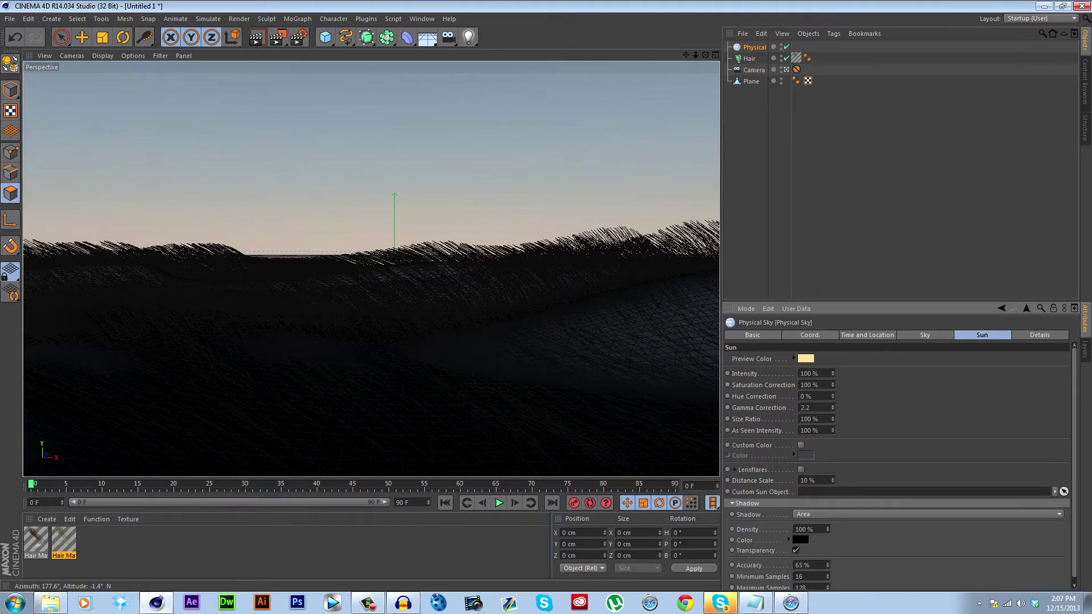
Try different hours for the Physical Sky, set its time to 16:00:00 and deselect the object
click(866, 335)
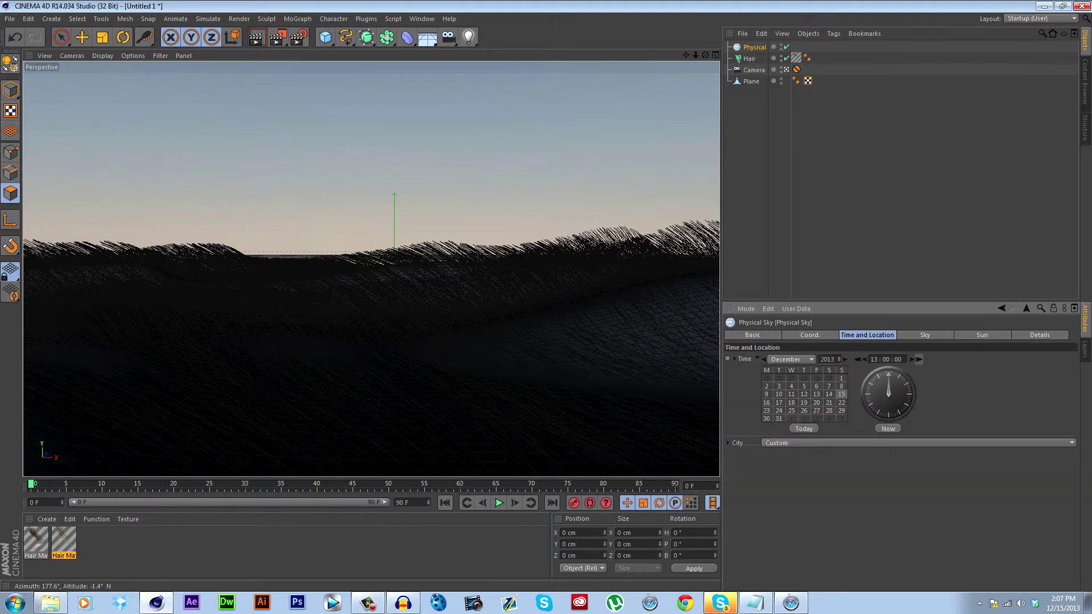
click(918, 358)
click(919, 359)
click(918, 359)
click(918, 359)
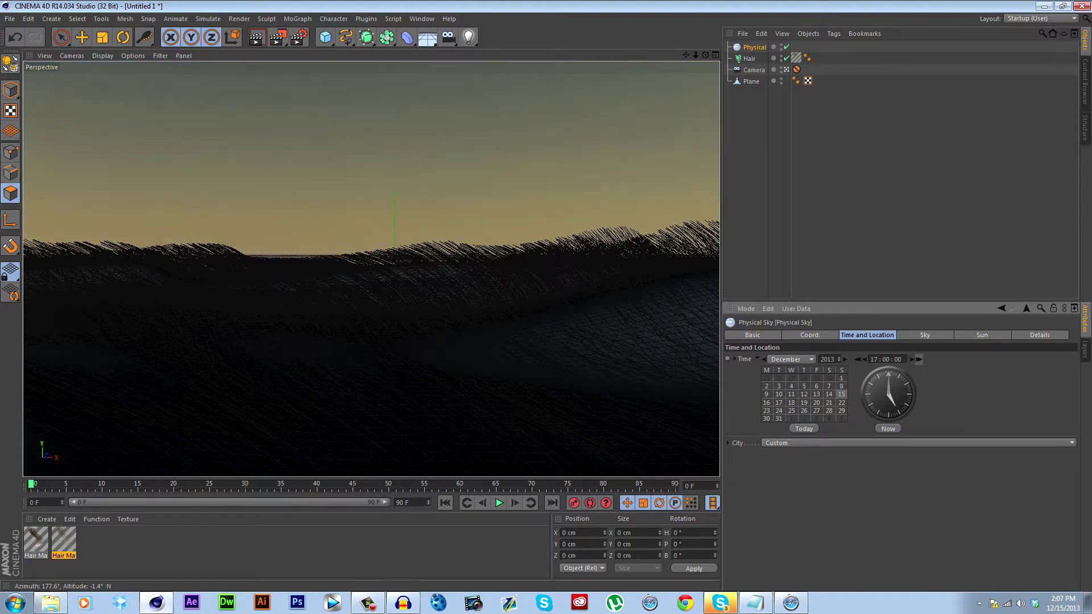
click(918, 359)
click(857, 359)
click(858, 359)
click(918, 359)
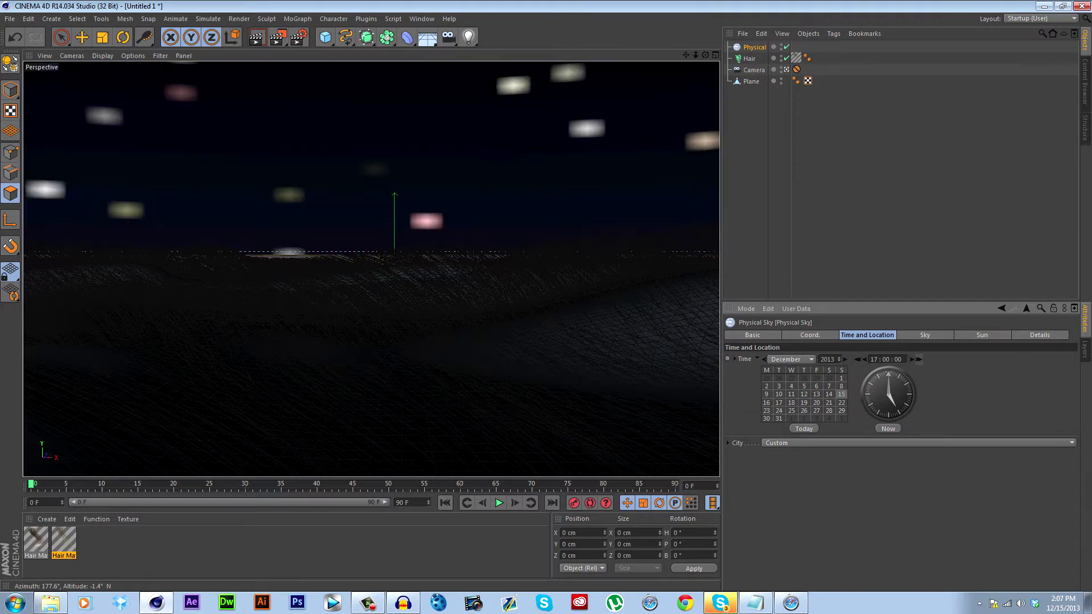
click(858, 359)
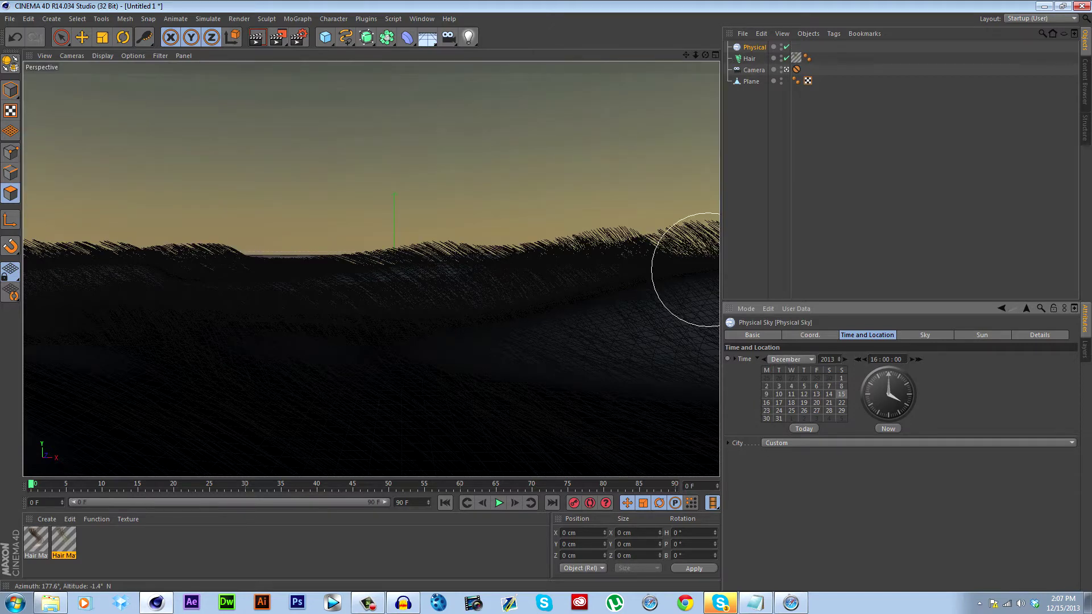
click(791, 159)
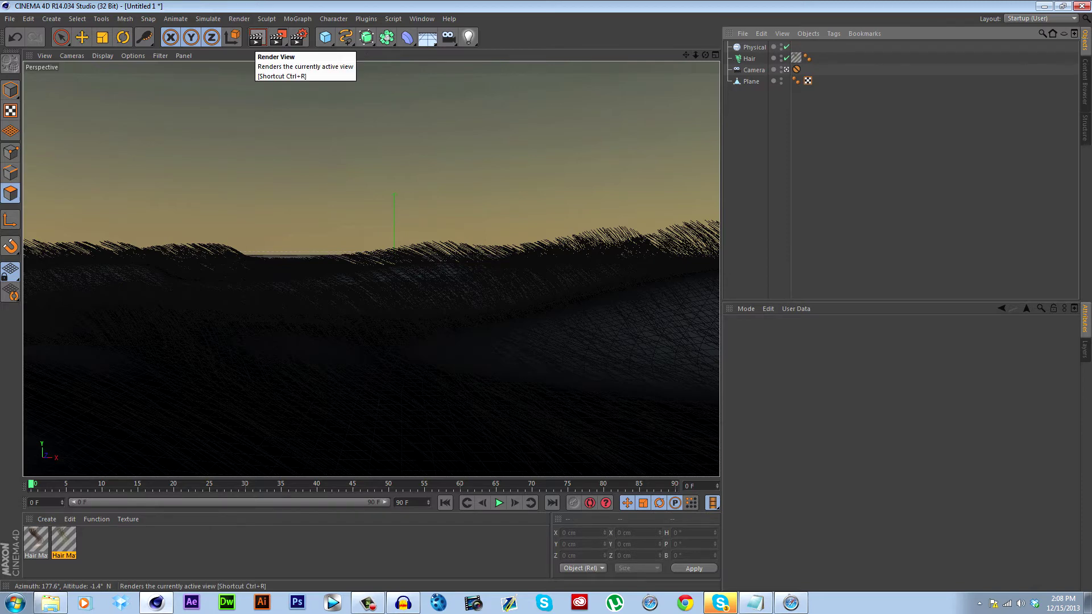
click(367, 602)
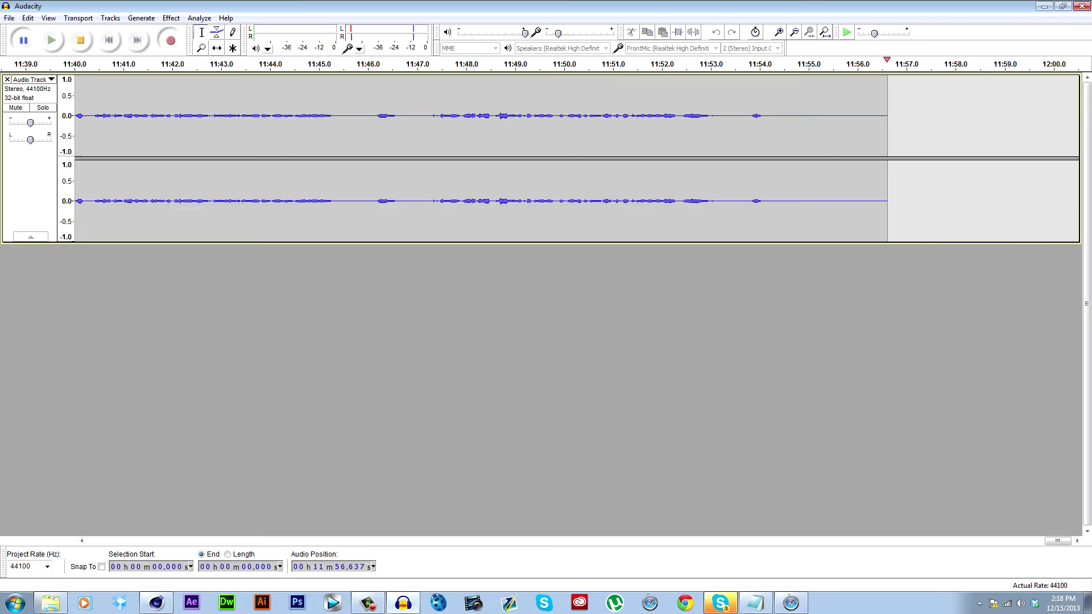
key(p)
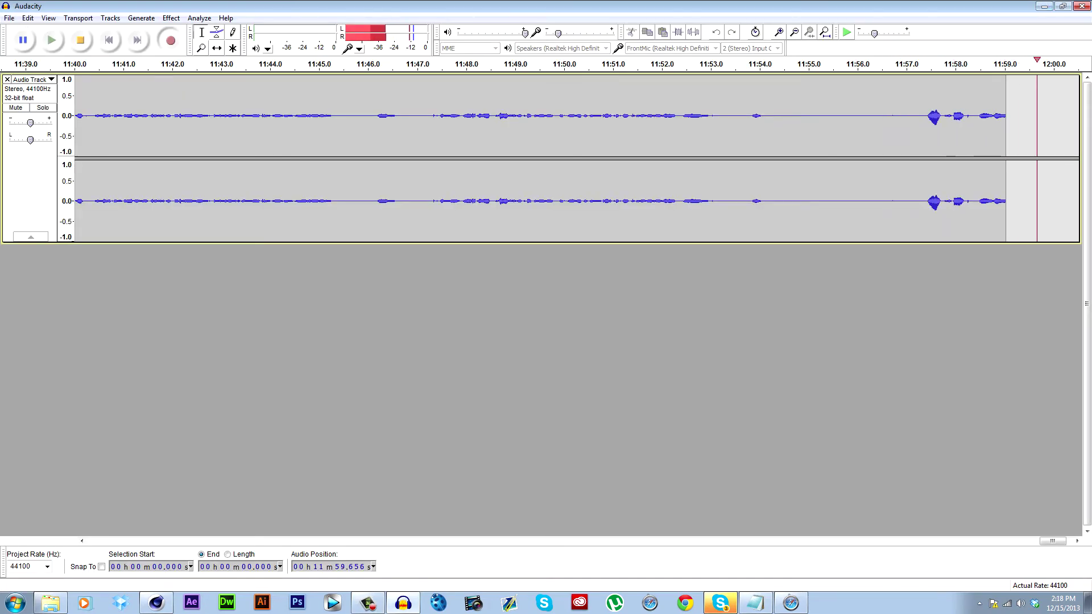
key(alt+Tab)
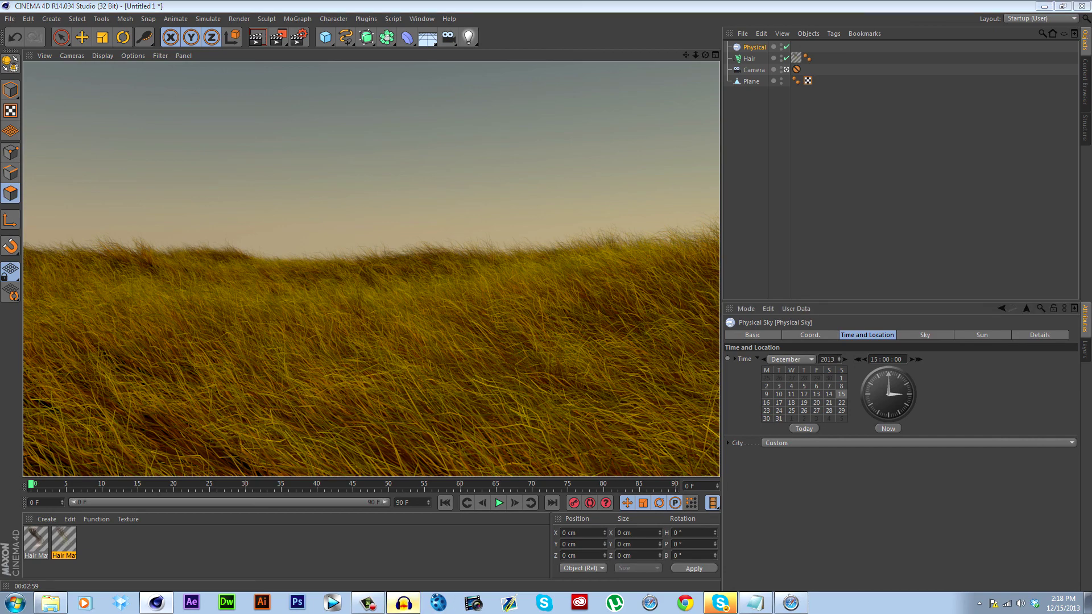
click(403, 602)
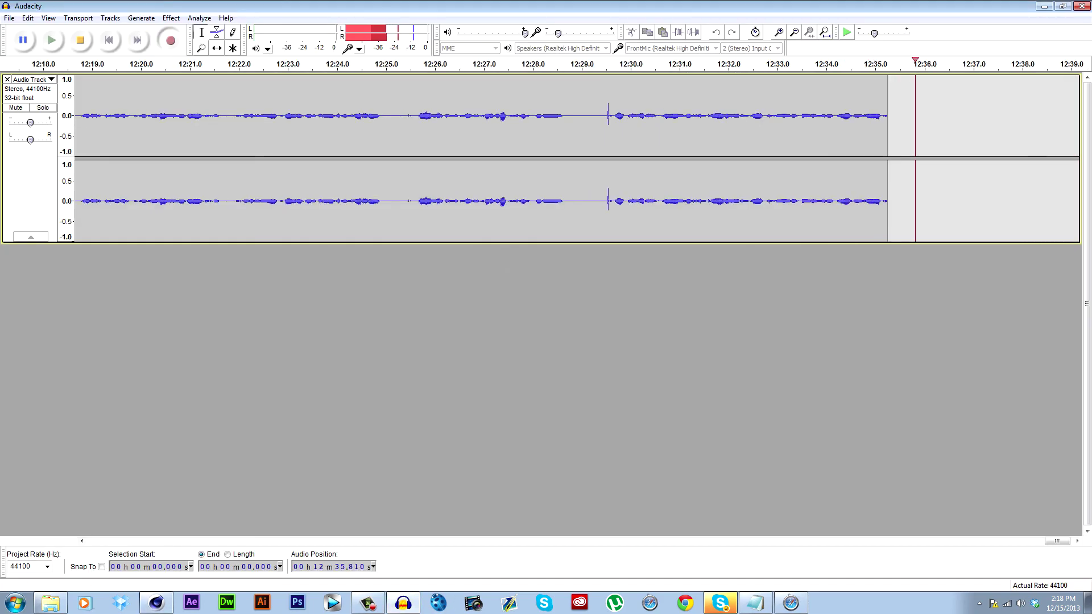